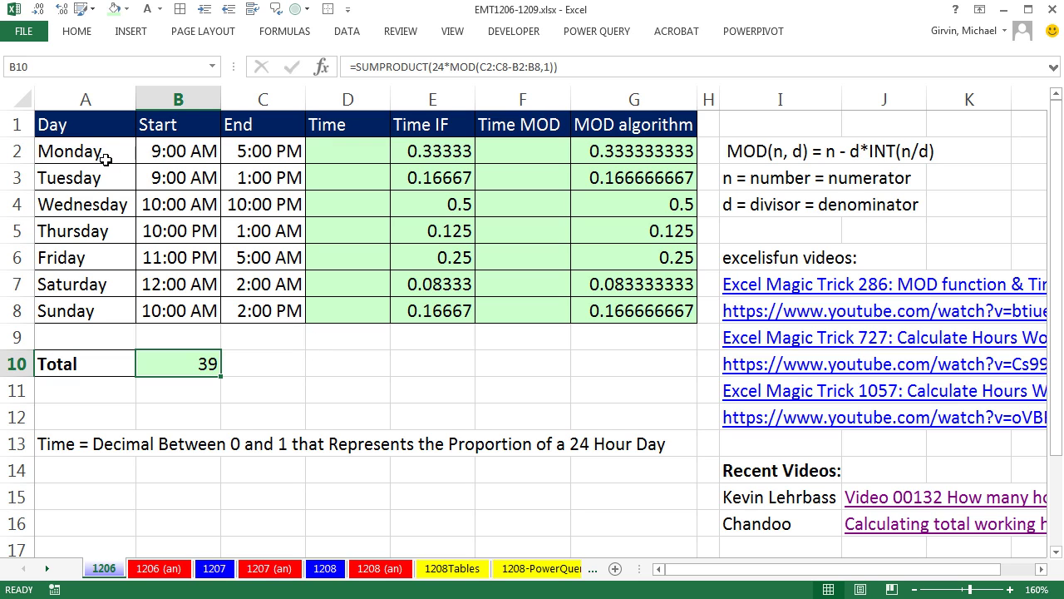
Step: Review the schedule data in A2:C8, the total hours formula in B10, and Monday's start and end times
{"action": "left_click_drag", "start_coordinate": [101, 156], "coordinate": [280, 296]}
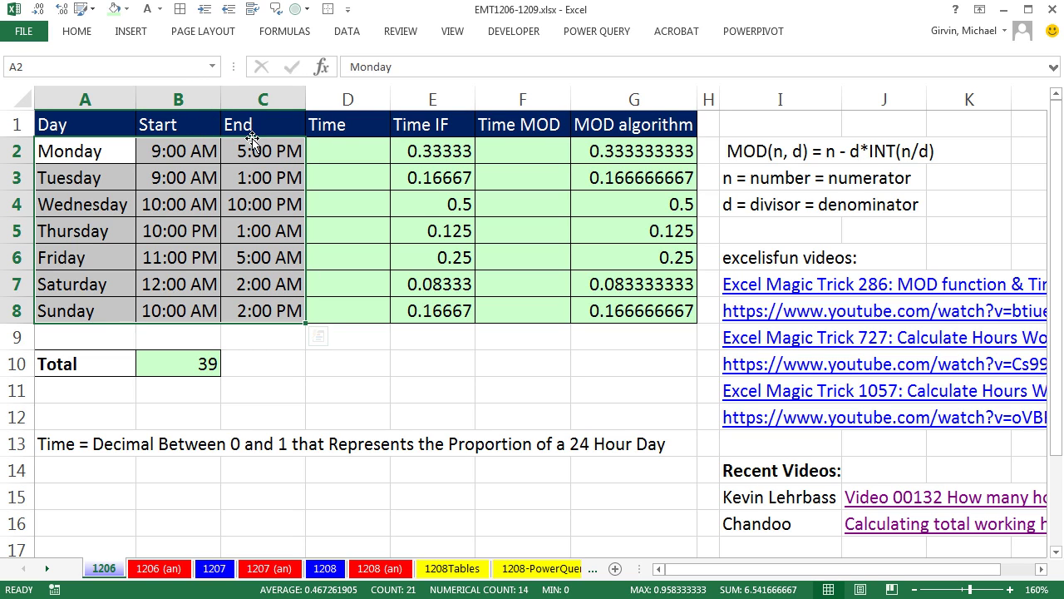
{"action": "left_click", "coordinate": [193, 363]}
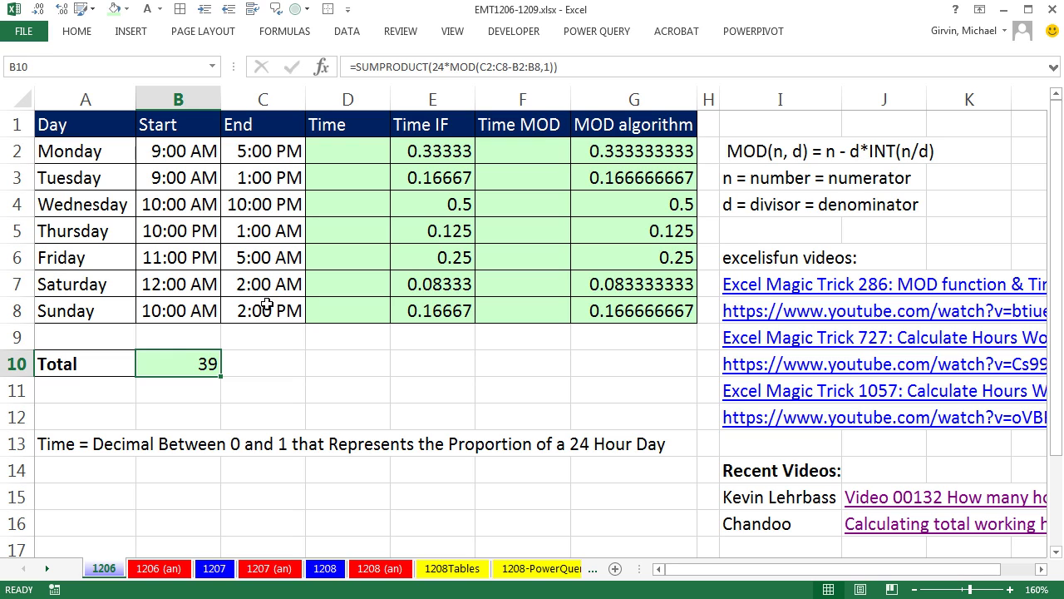
{"action": "left_click", "coordinate": [345, 368]}
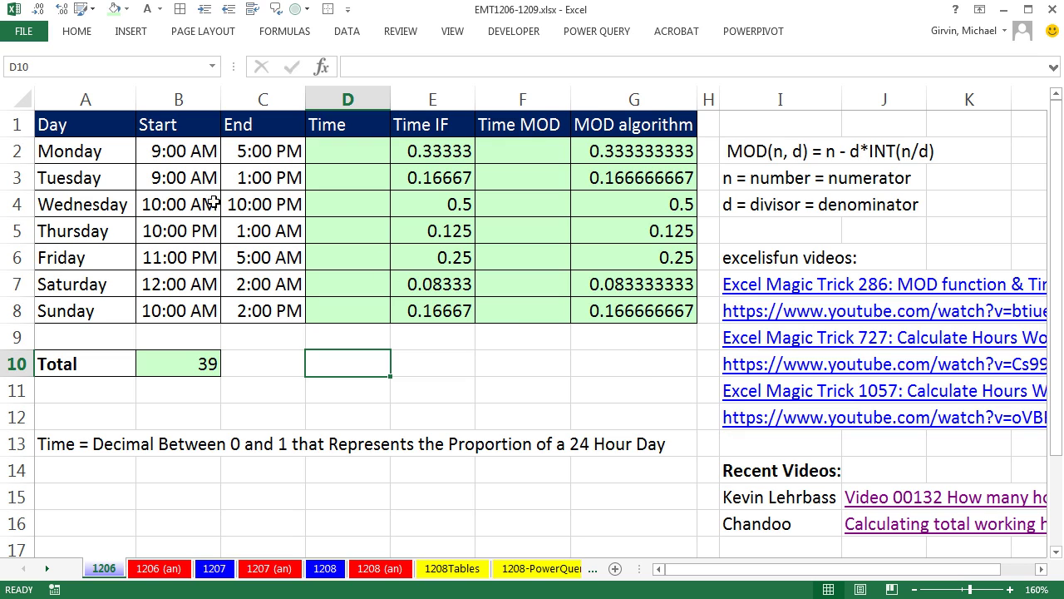
{"action": "left_click", "coordinate": [170, 149]}
{"action": "left_click", "coordinate": [237, 152]}
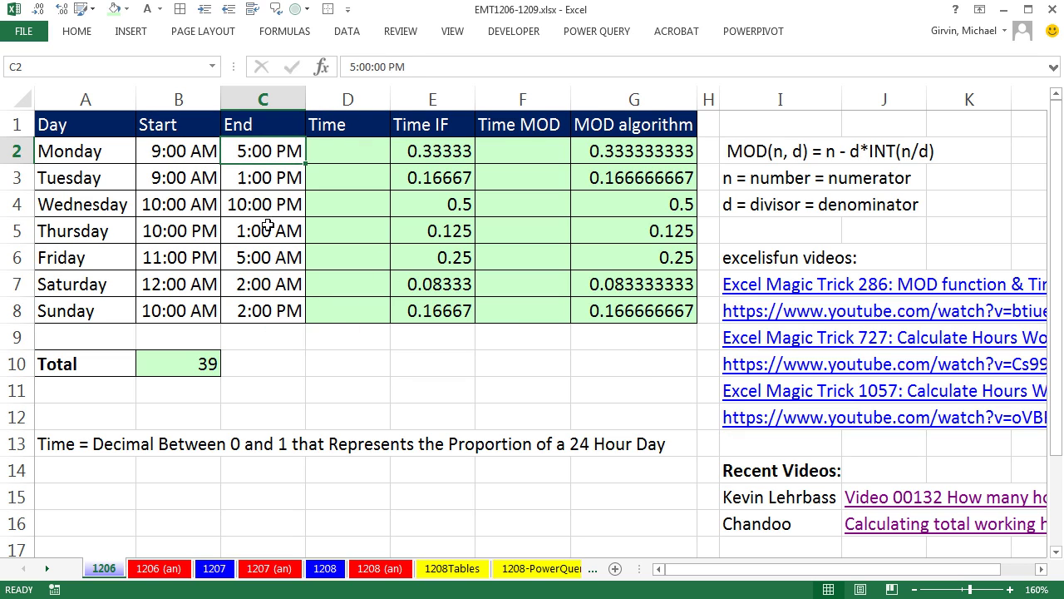
Step: Enter the time 8:00 am in cell D10
{"action": "left_click", "coordinate": [344, 356]}
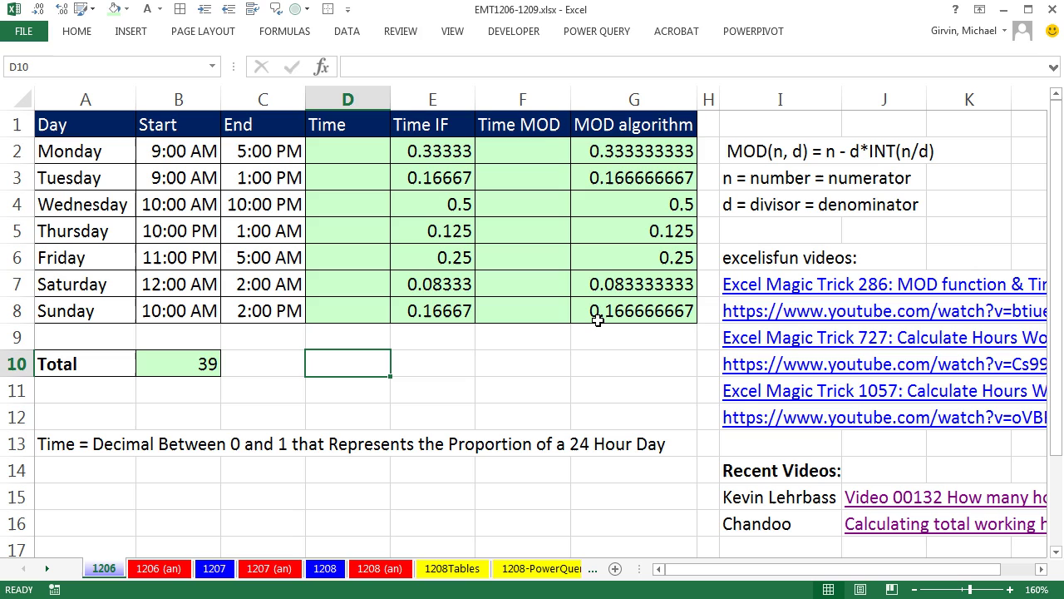
{"action": "type", "text": "8"}
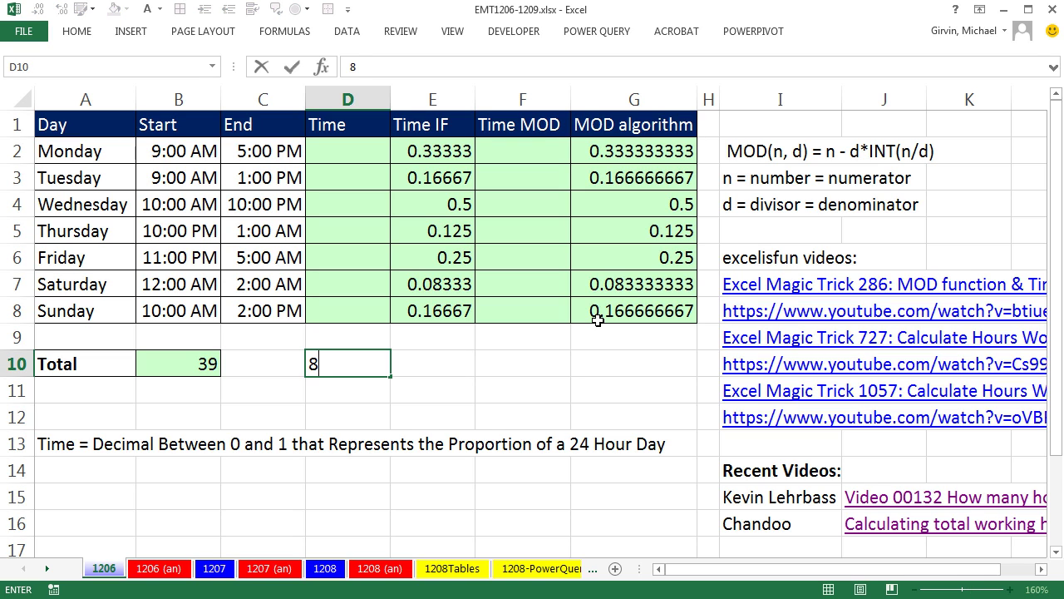
{"action": "type", "text": ":00 am"}
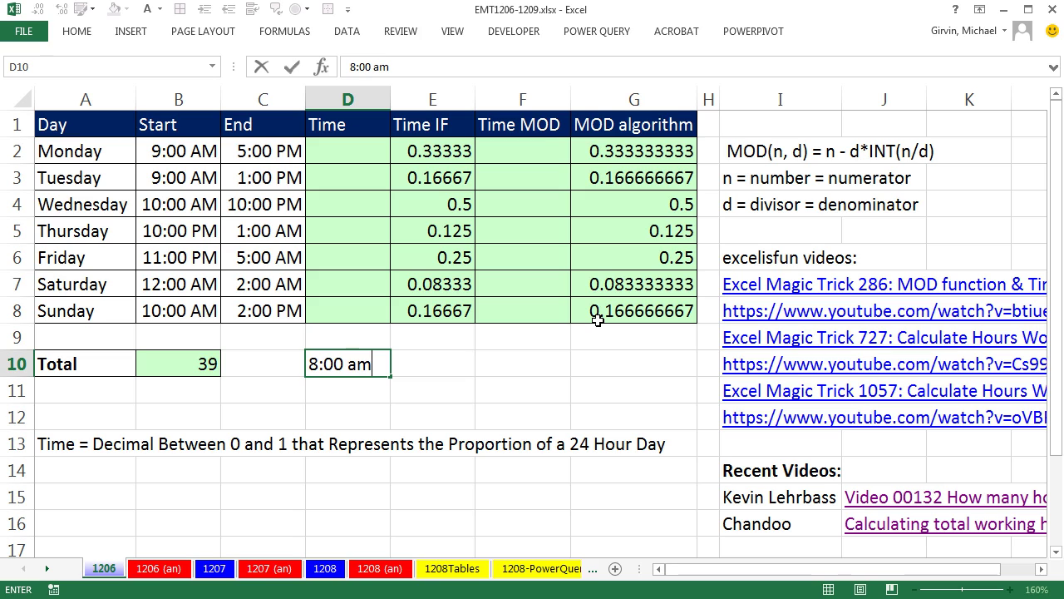
{"action": "key", "text": "ctrl+Return"}
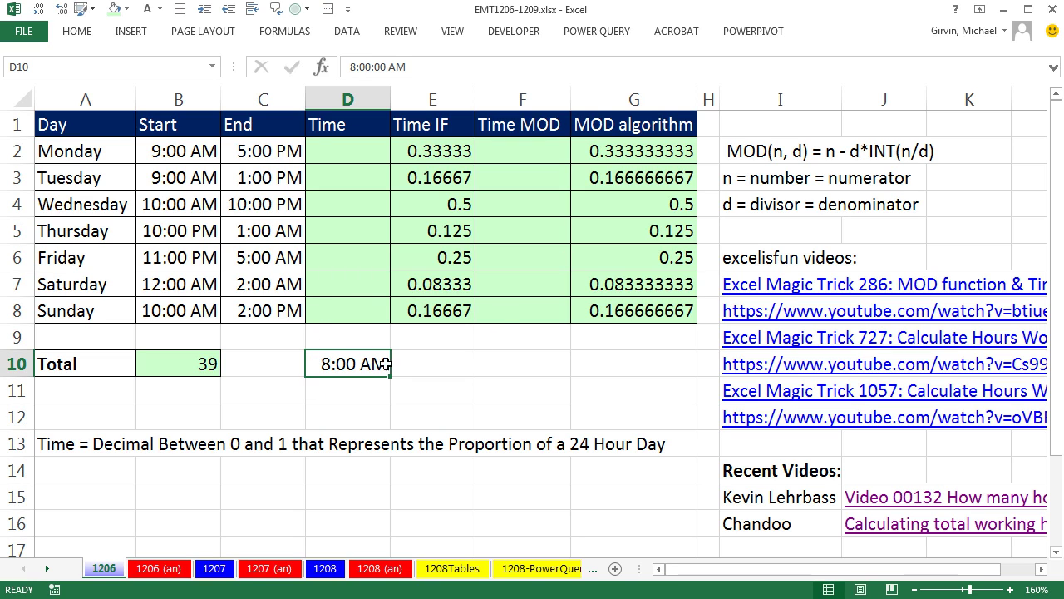
Step: Try the General number format on the time in D10 and undo the format change
{"action": "left_click", "coordinate": [83, 34]}
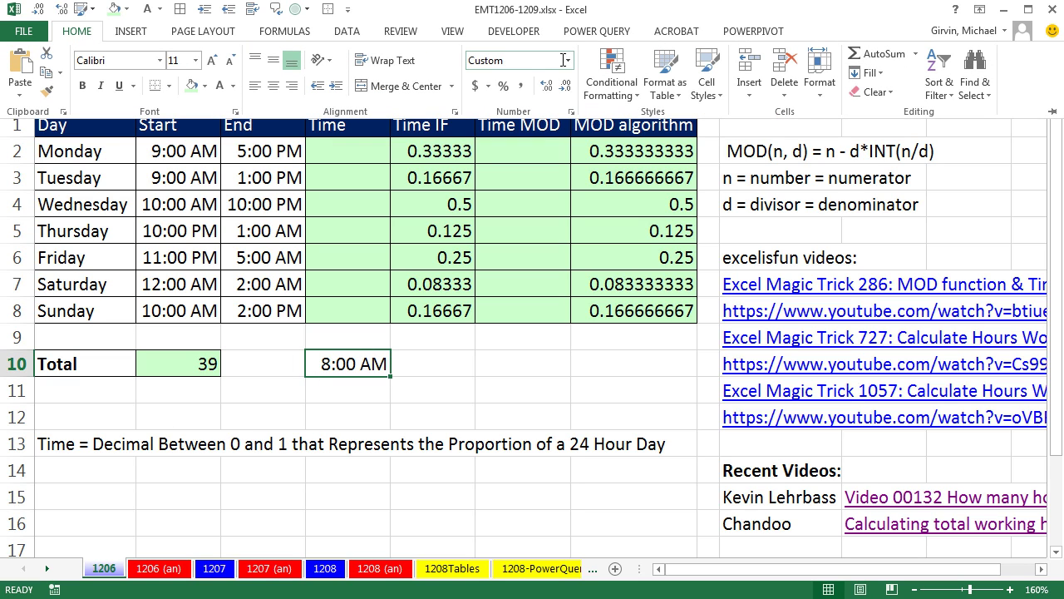
{"action": "left_click", "coordinate": [568, 61]}
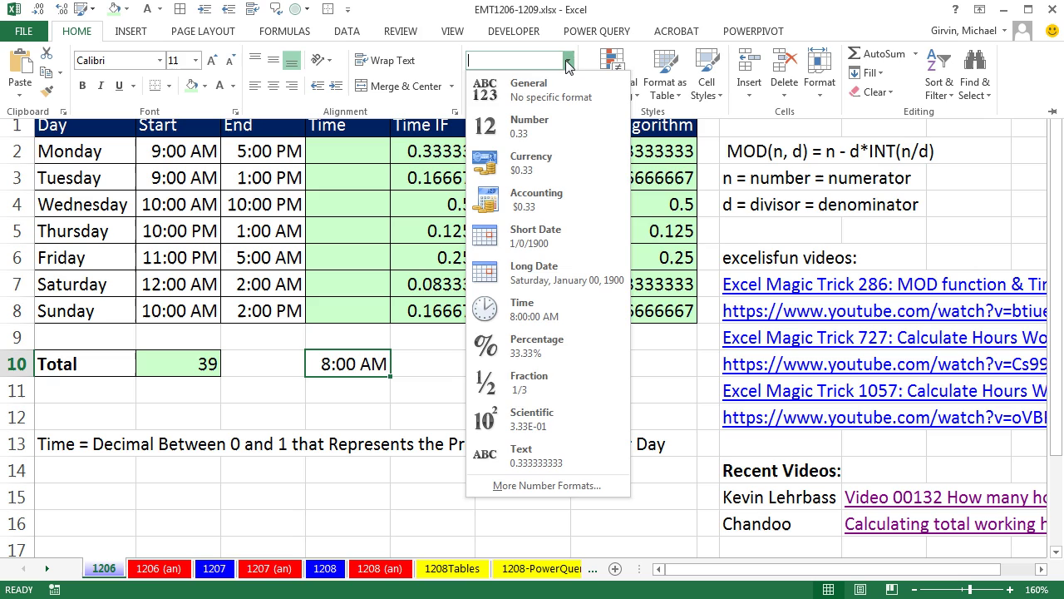
{"action": "left_click", "coordinate": [537, 93]}
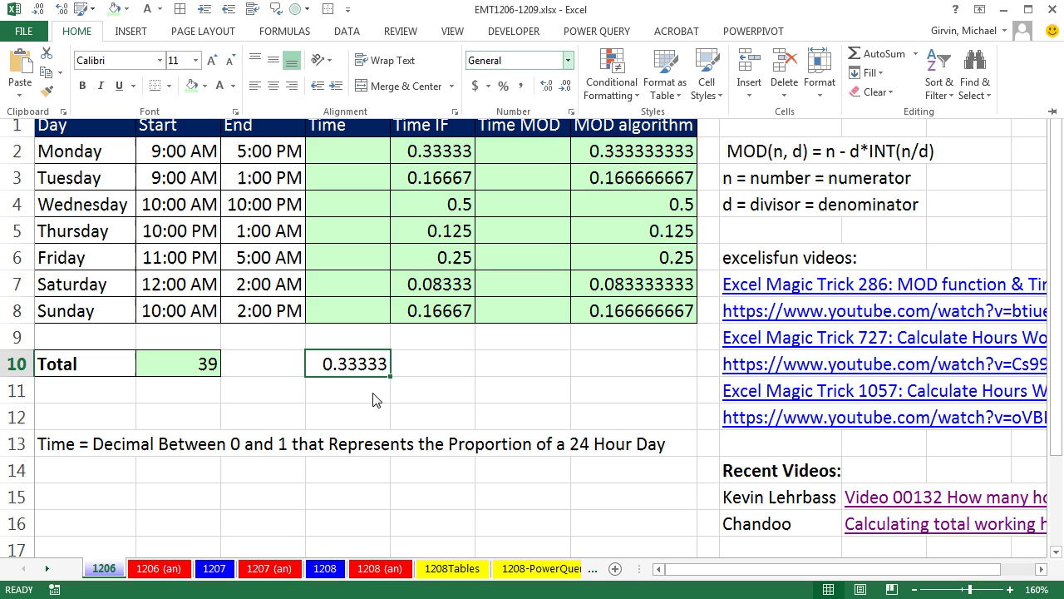
{"action": "key", "text": "ctrl+z"}
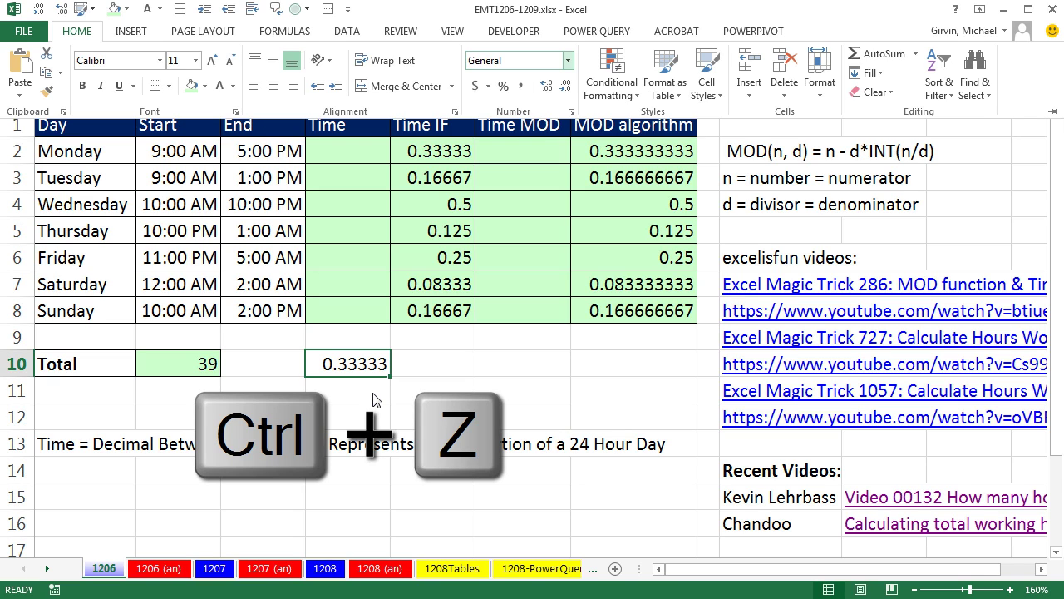
{"action": "key", "text": "ctrl+z"}
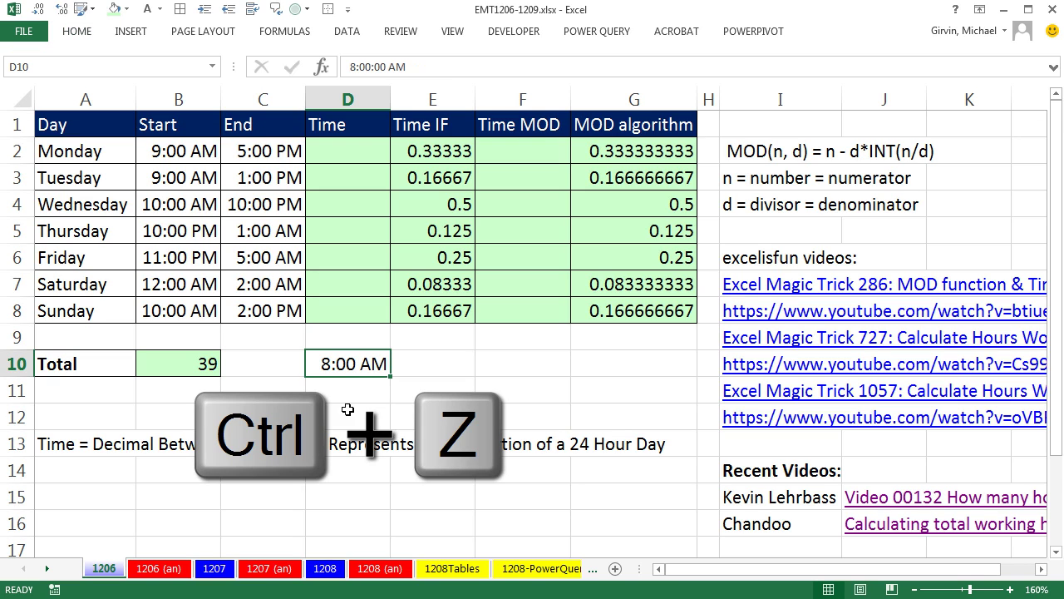
Step: Enter the formula =8/24 in cell D11 below the sample time
{"action": "left_click", "coordinate": [345, 398]}
{"action": "type", "text": "="}
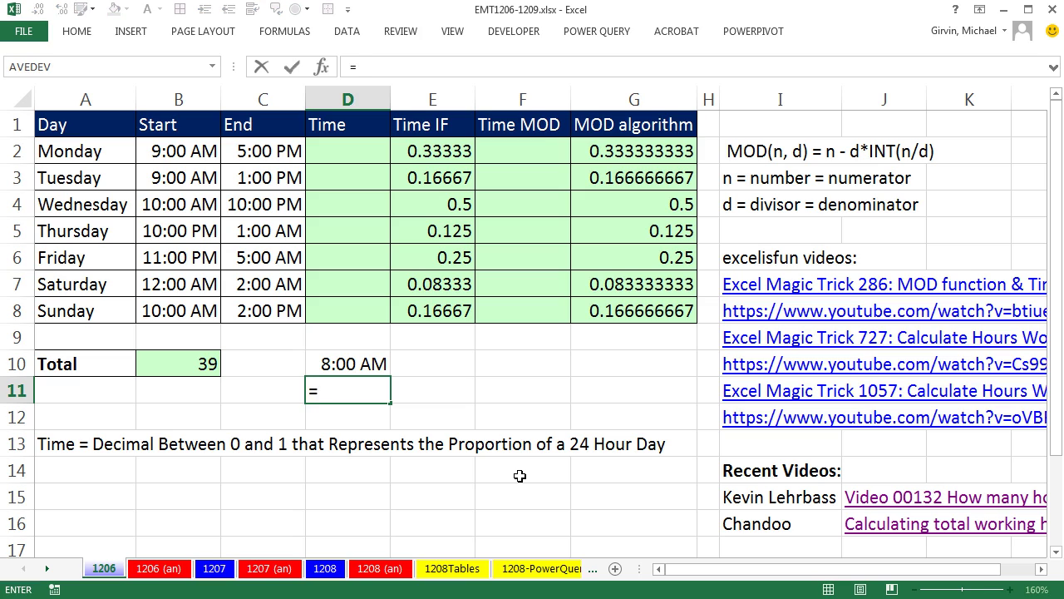
{"action": "type", "text": "8/24"}
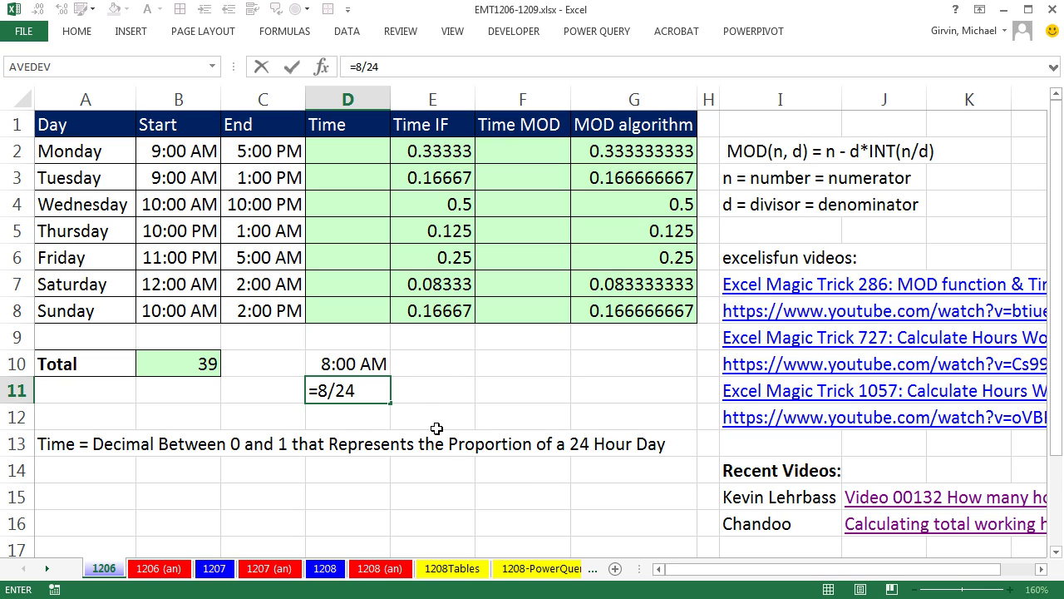
{"action": "key", "text": "ctrl+Return"}
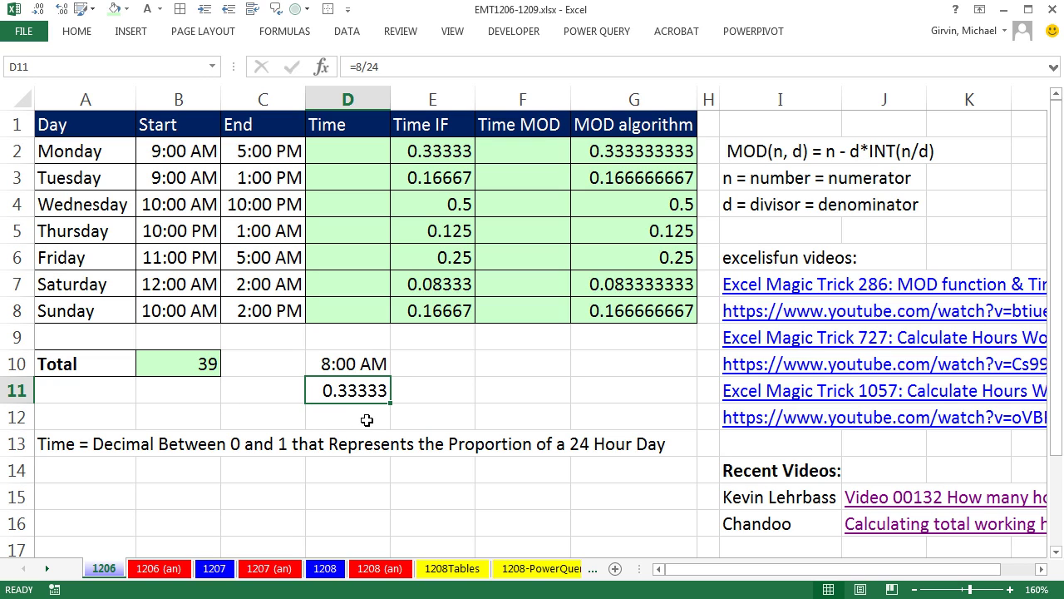
Step: Calculate Monday's time in D2 with the formula =C2-B2 and apply the General number format to it
{"action": "left_click", "coordinate": [340, 152]}
{"action": "type", "text": "="}
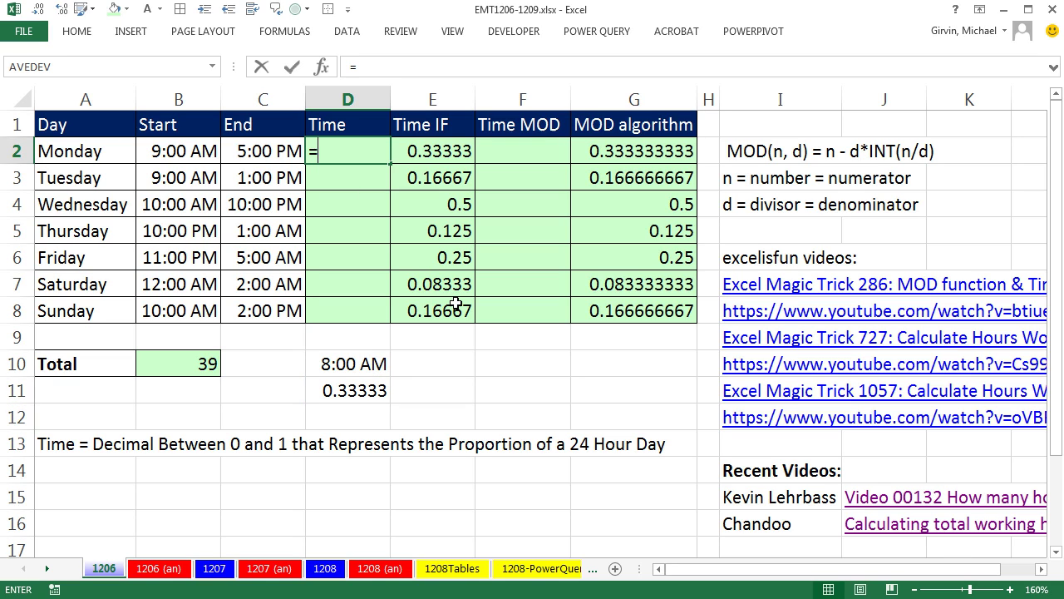
{"action": "key", "text": "Left"}
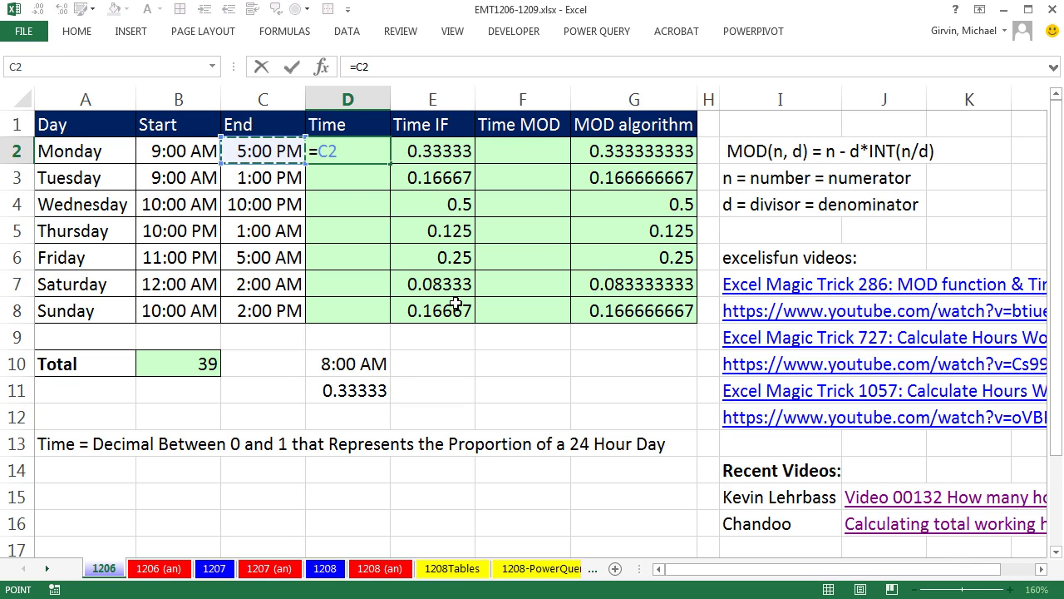
{"action": "type", "text": "-"}
{"action": "key", "text": "Left"}
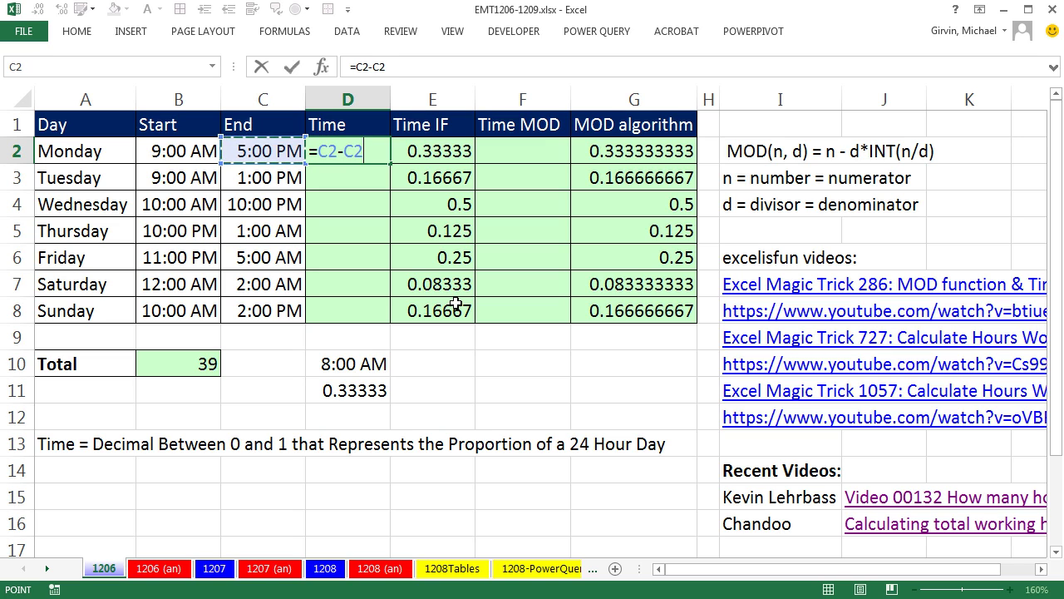
{"action": "key", "text": "Left"}
{"action": "key", "text": "ctrl+Return"}
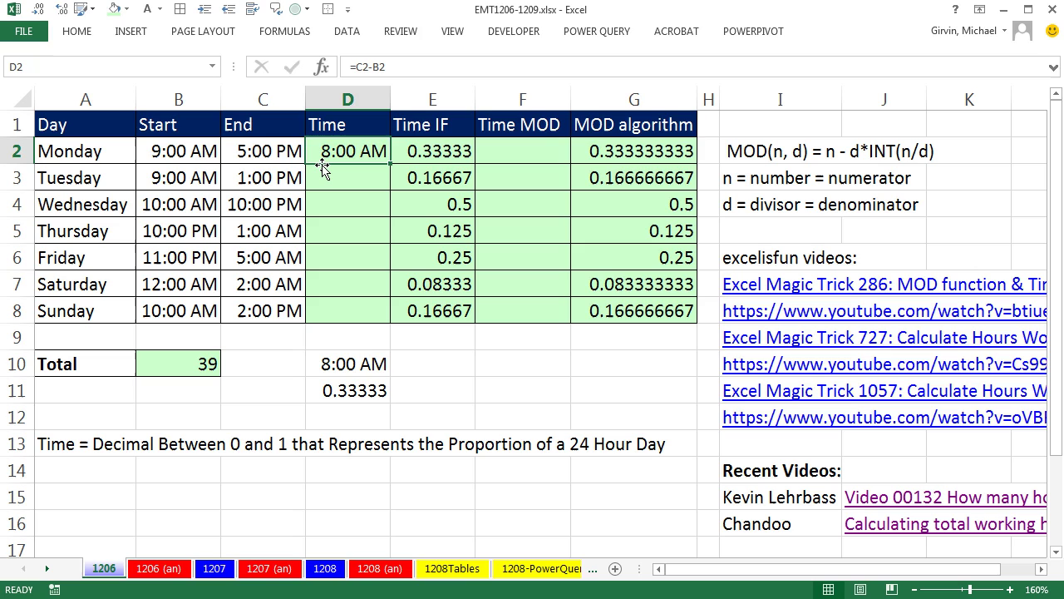
{"action": "key", "text": "ctrl+shift+grave"}
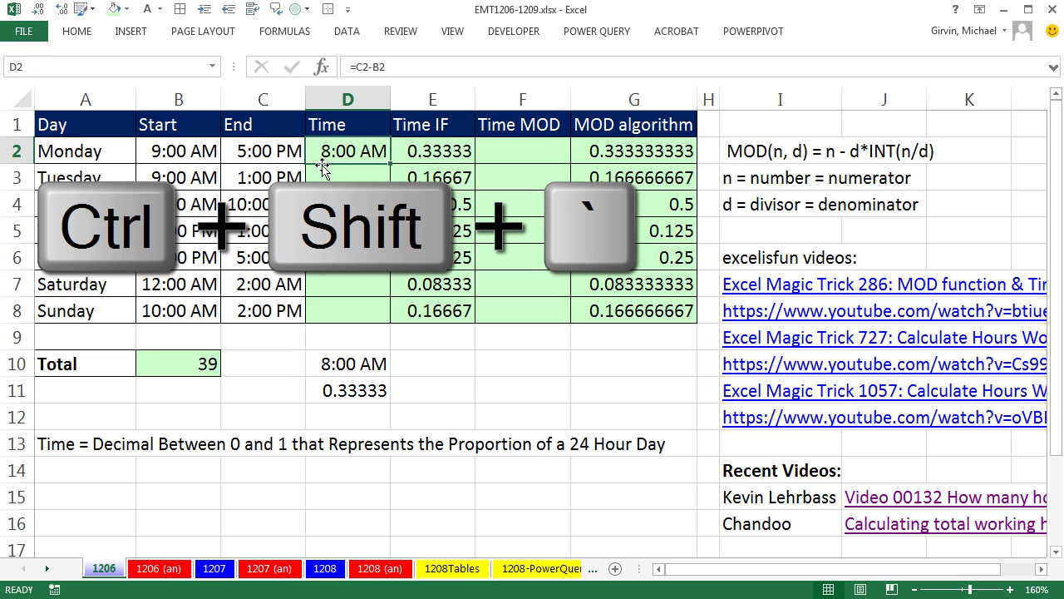
{"action": "key", "text": "ctrl+shift+grave"}
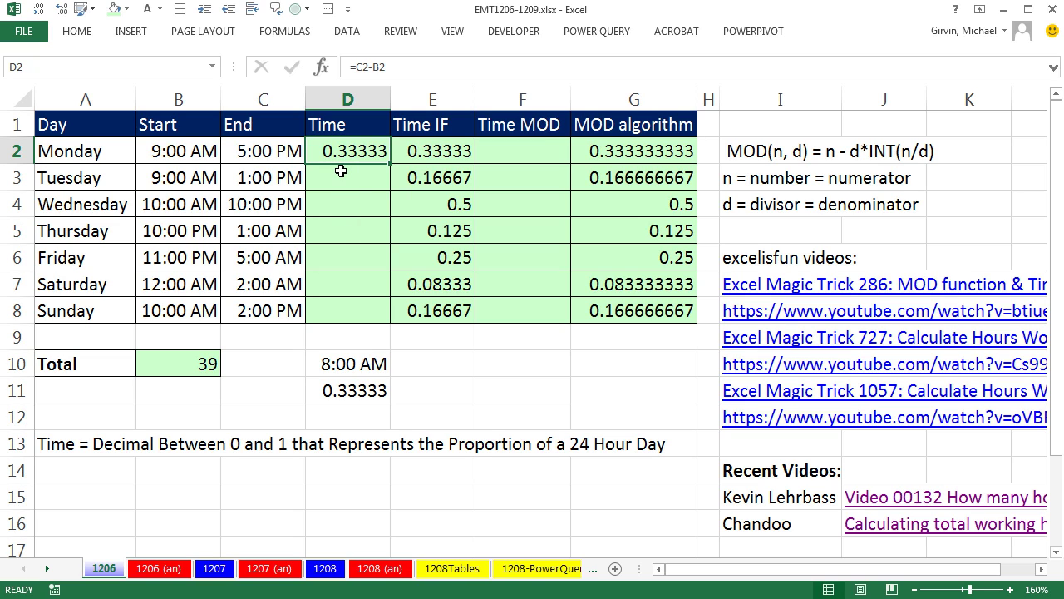
Step: Try converting Monday's time in D2 to hours with =(C2-B2)*24, and undo that formula change
{"action": "key", "text": "F2"}
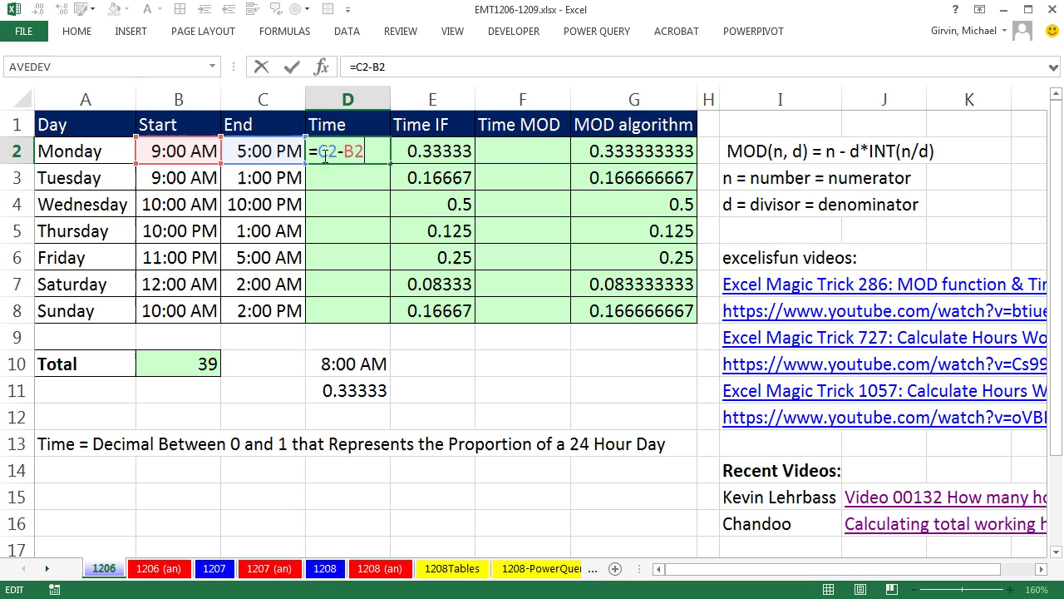
{"action": "type", "text": "(C2-B2"}
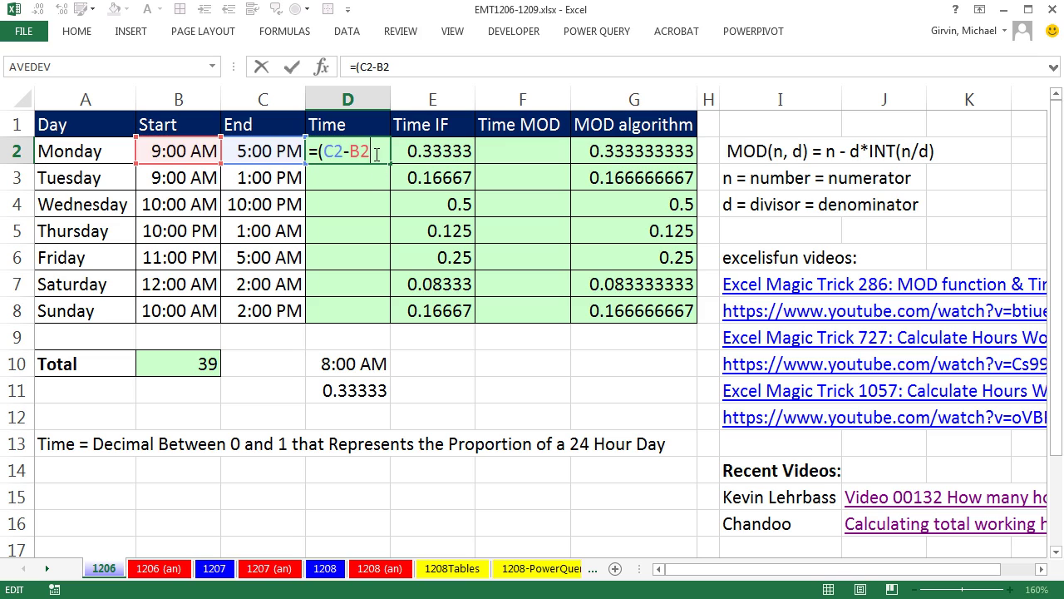
{"action": "type", "text": ")*24"}
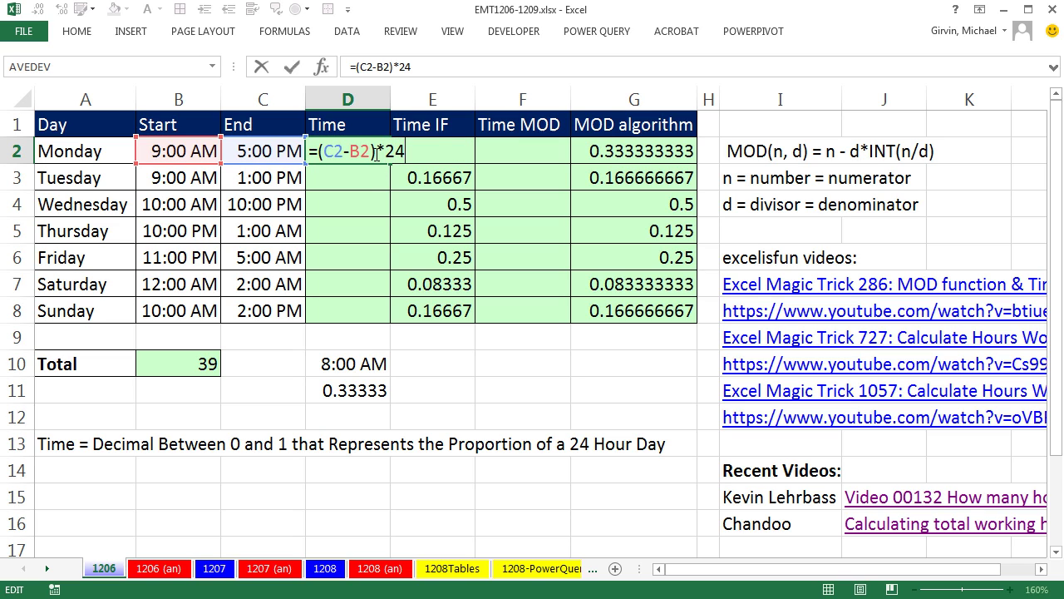
{"action": "key", "text": "ctrl+Return"}
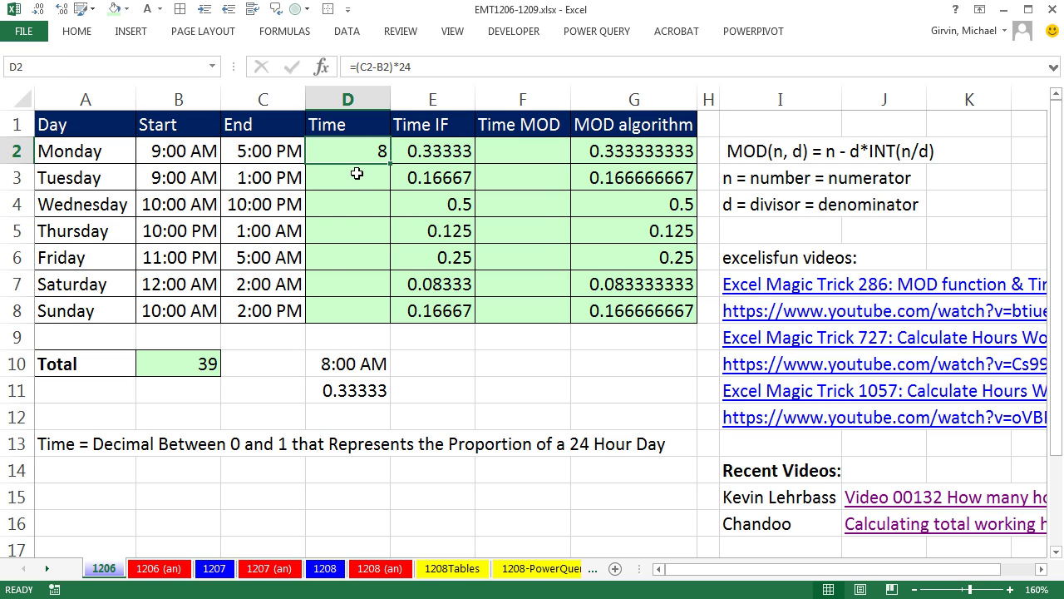
{"action": "key", "text": "ctrl+z"}
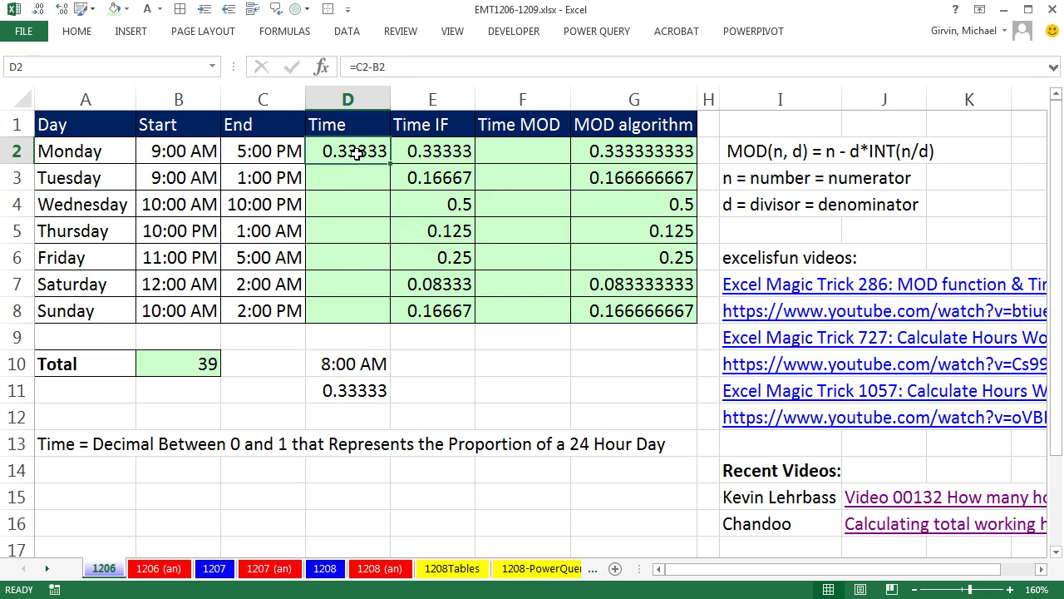
Step: Copy the D2 formula down through D8 and check Thursday's start and end times
{"action": "left_click_drag", "start_coordinate": [389, 166], "coordinate": [390, 317]}
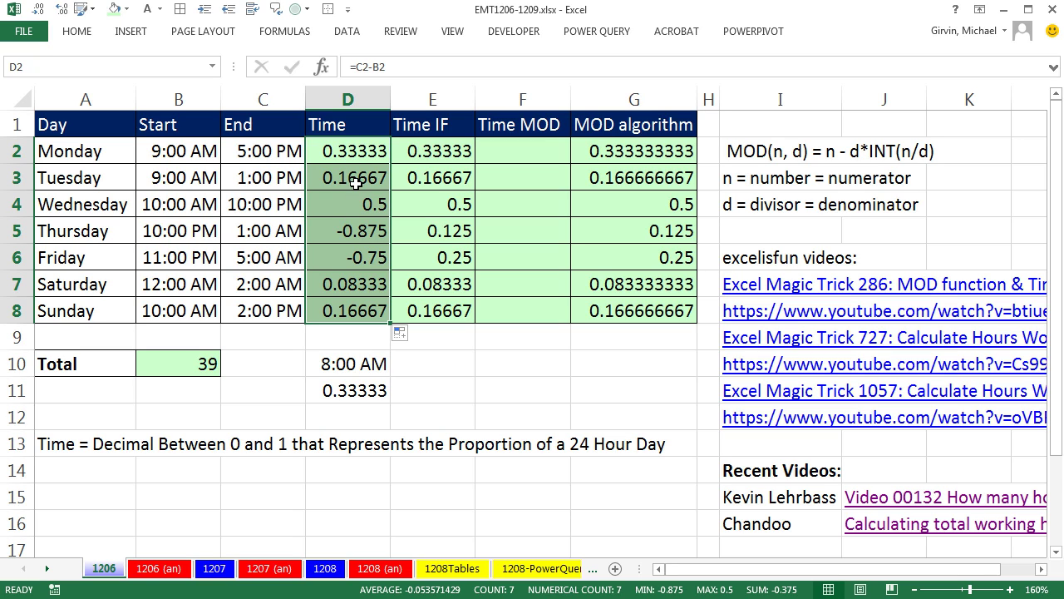
{"action": "left_click", "coordinate": [170, 233]}
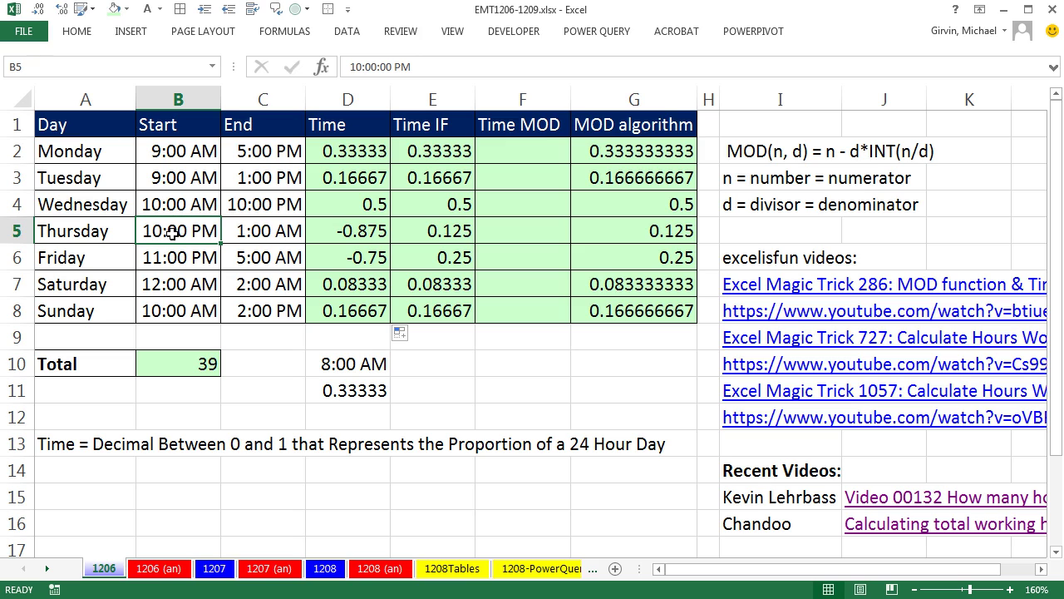
{"action": "left_click", "coordinate": [254, 225]}
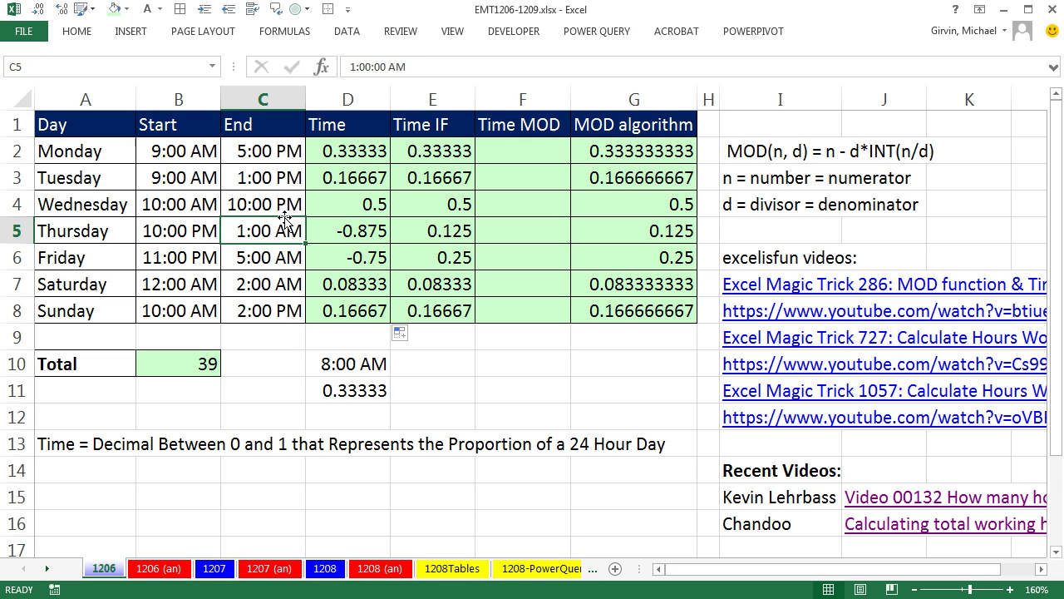
{"action": "left_click", "coordinate": [179, 236]}
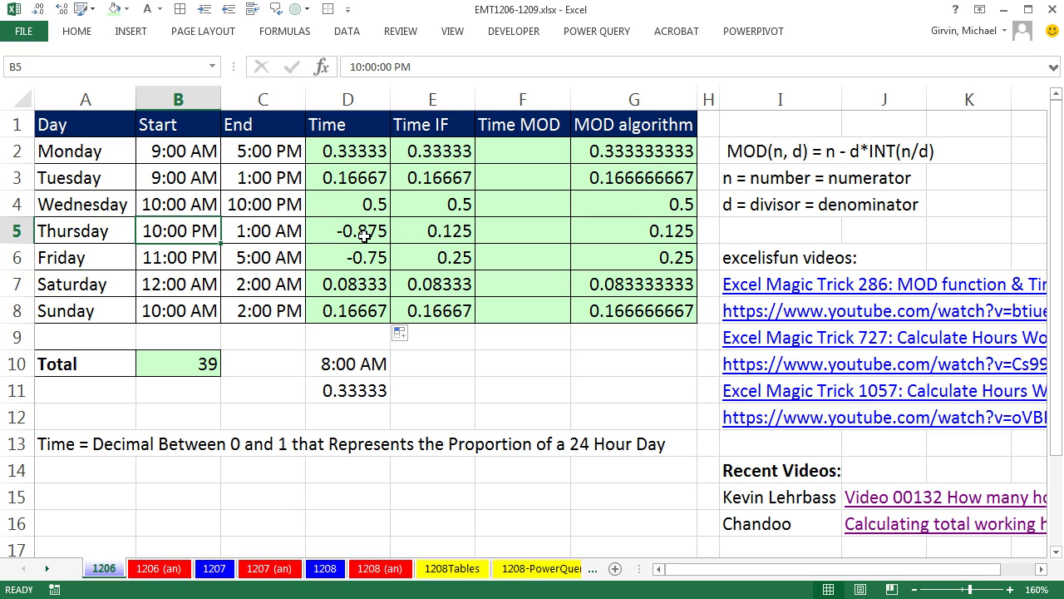
Step: Examine the logical test, value if true and value if false arguments of the IF formula in E2
{"action": "double_click", "coordinate": [431, 157]}
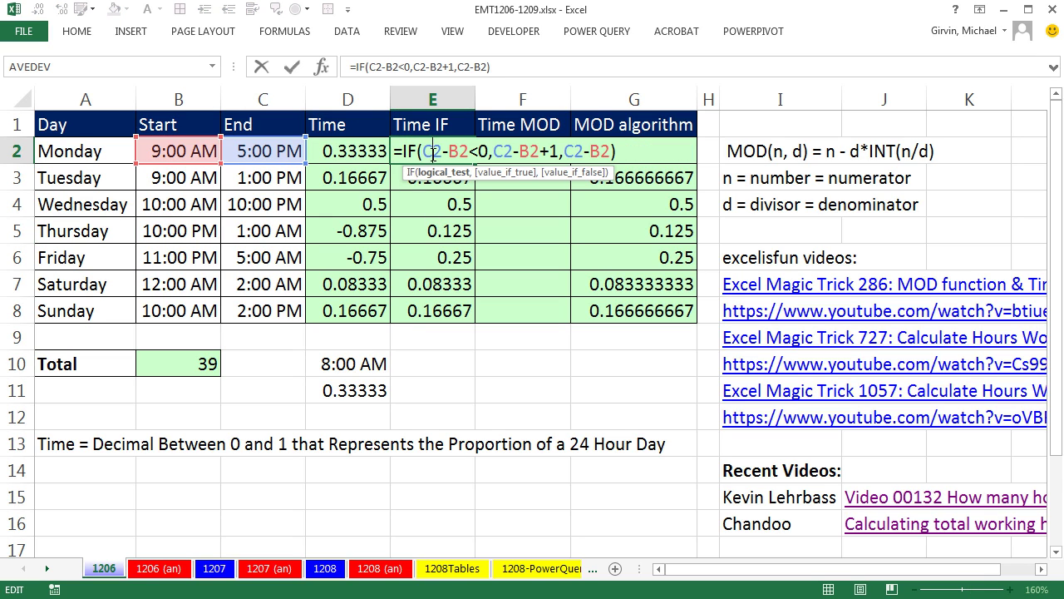
{"action": "left_click", "coordinate": [425, 174]}
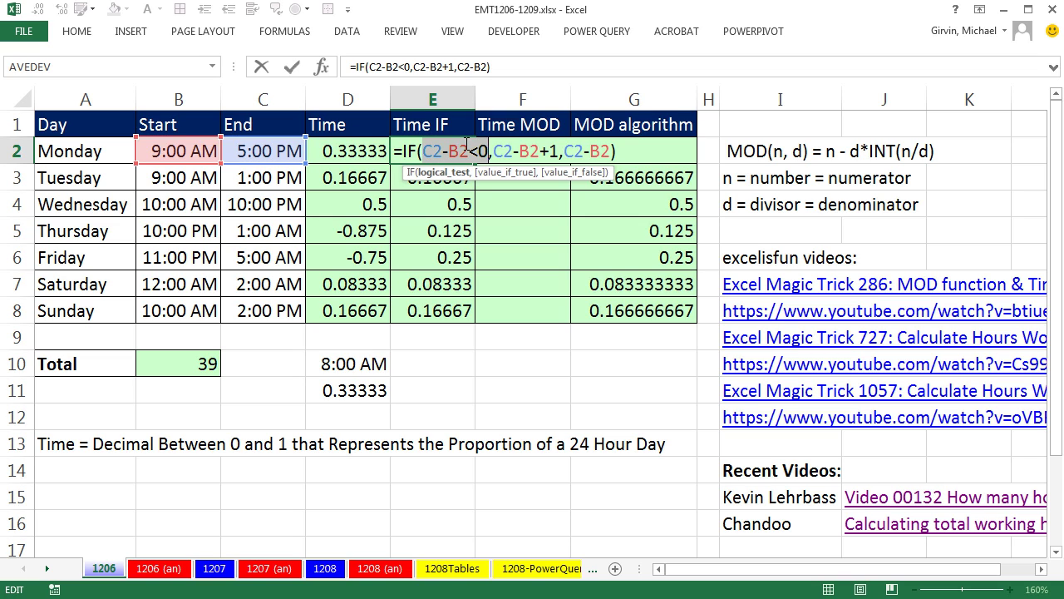
{"action": "left_click", "coordinate": [507, 172]}
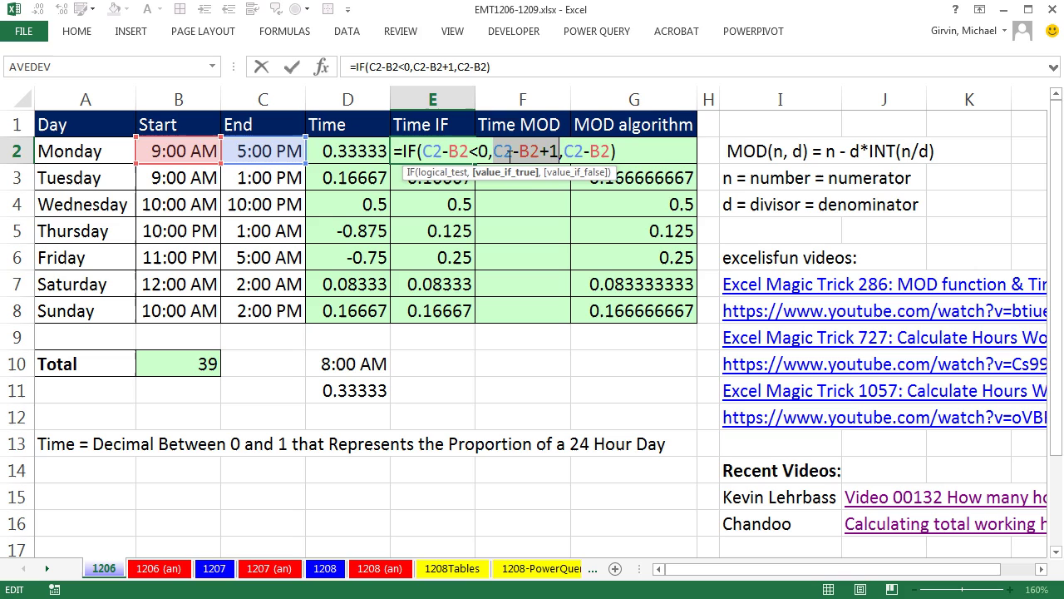
{"action": "left_click", "coordinate": [559, 173]}
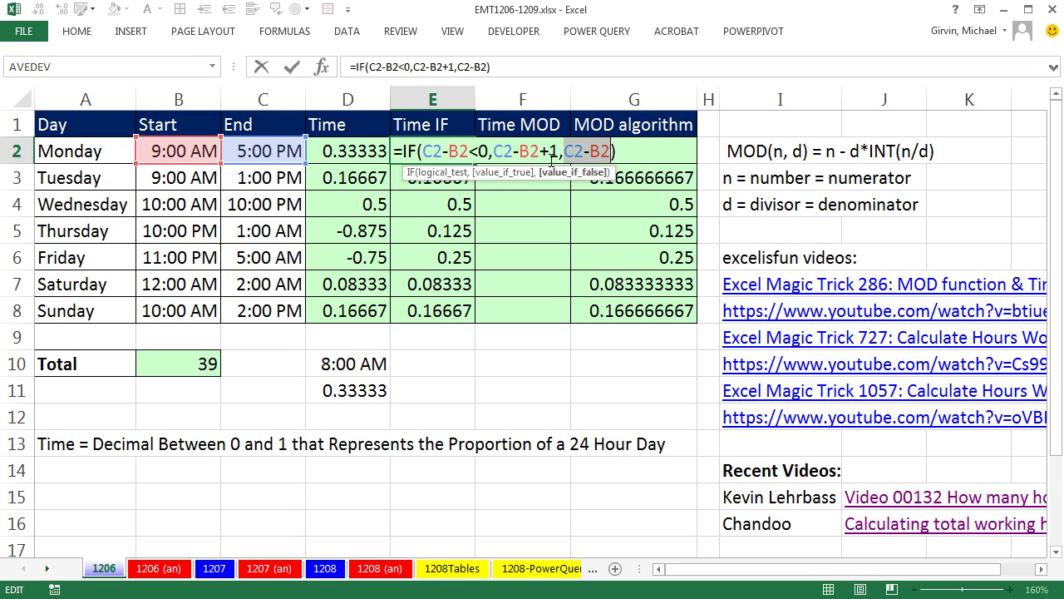
Step: Close the E2 formula and try the MOD function in F2 with =MOD(11,5)
{"action": "key", "text": "ctrl+Return"}
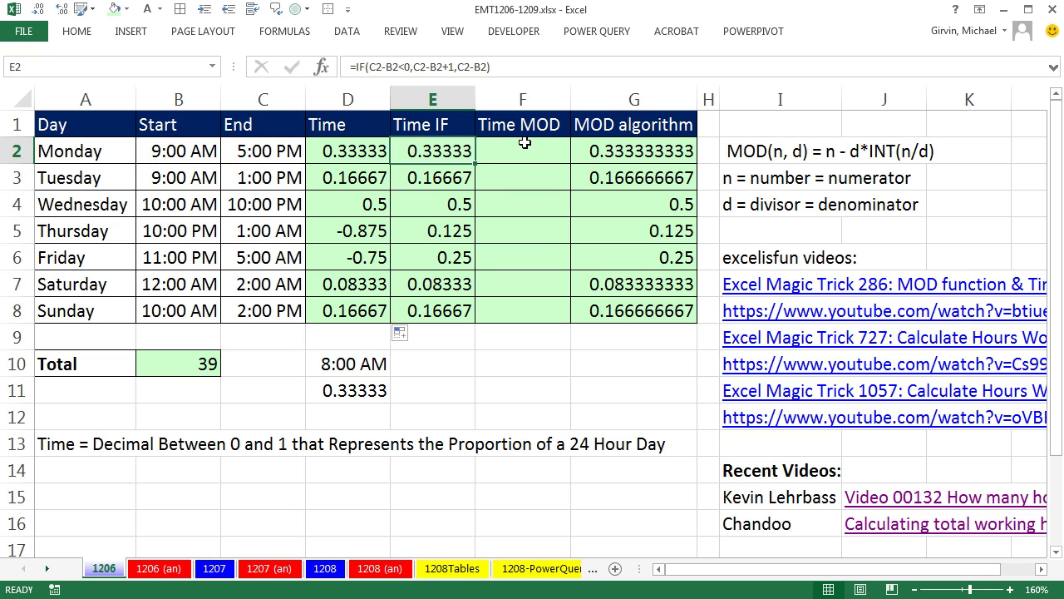
{"action": "left_click", "coordinate": [532, 149]}
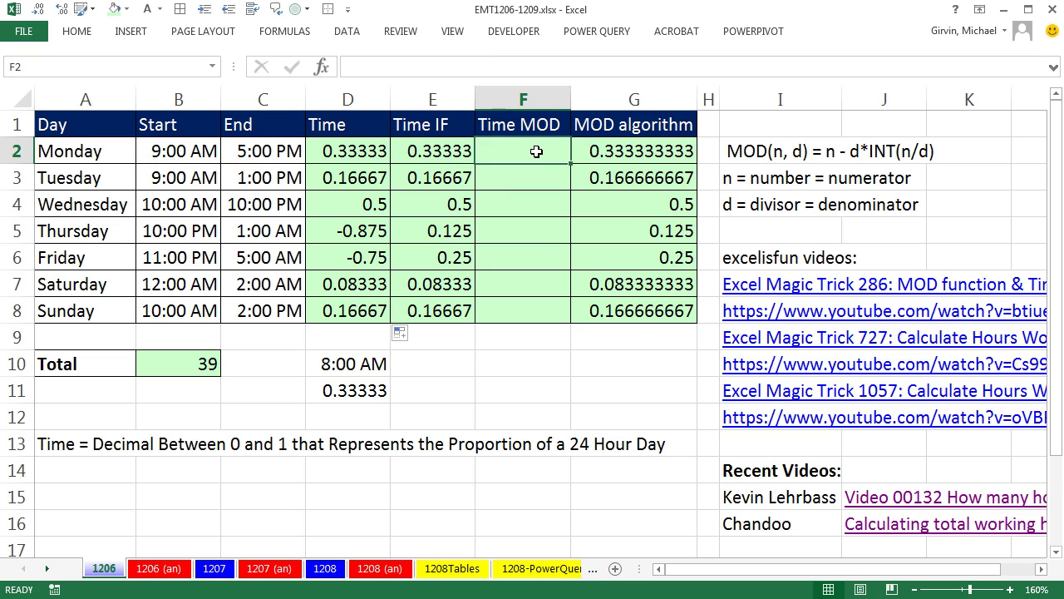
{"action": "type", "text": "=mod"}
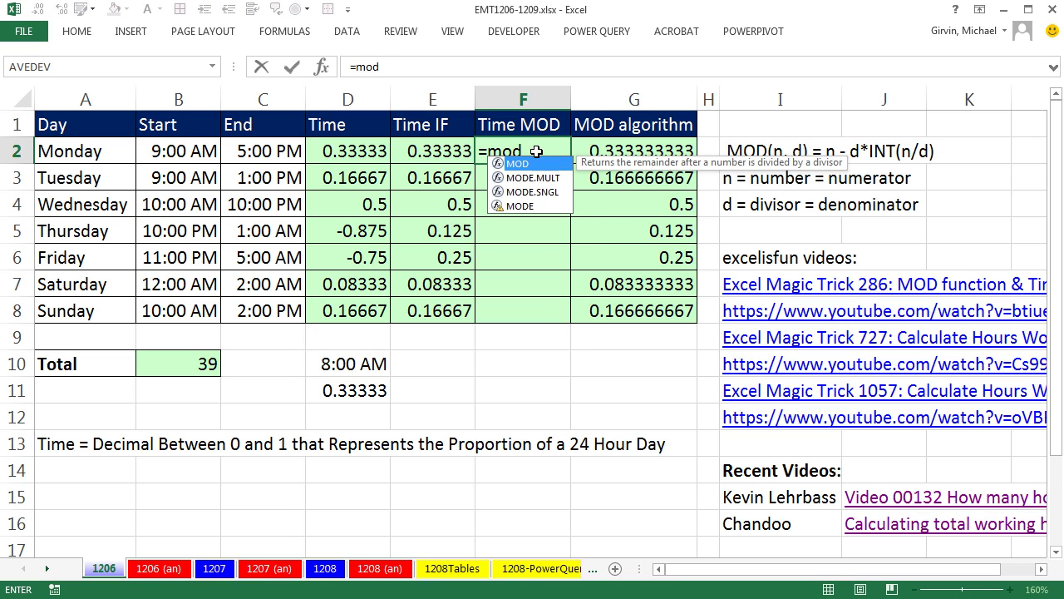
{"action": "key", "text": "Tab"}
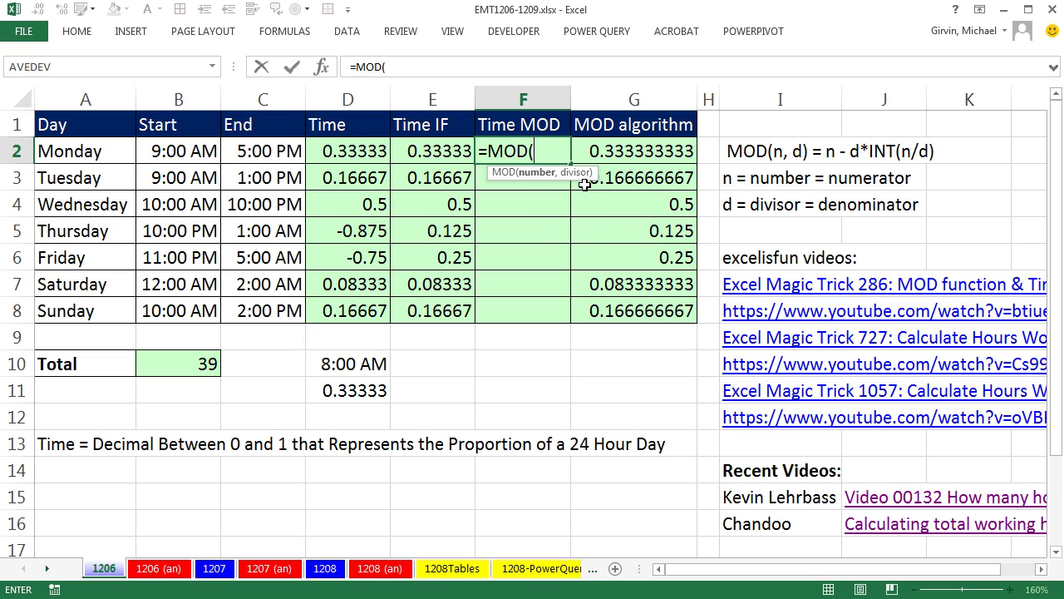
{"action": "type", "text": ",5"}
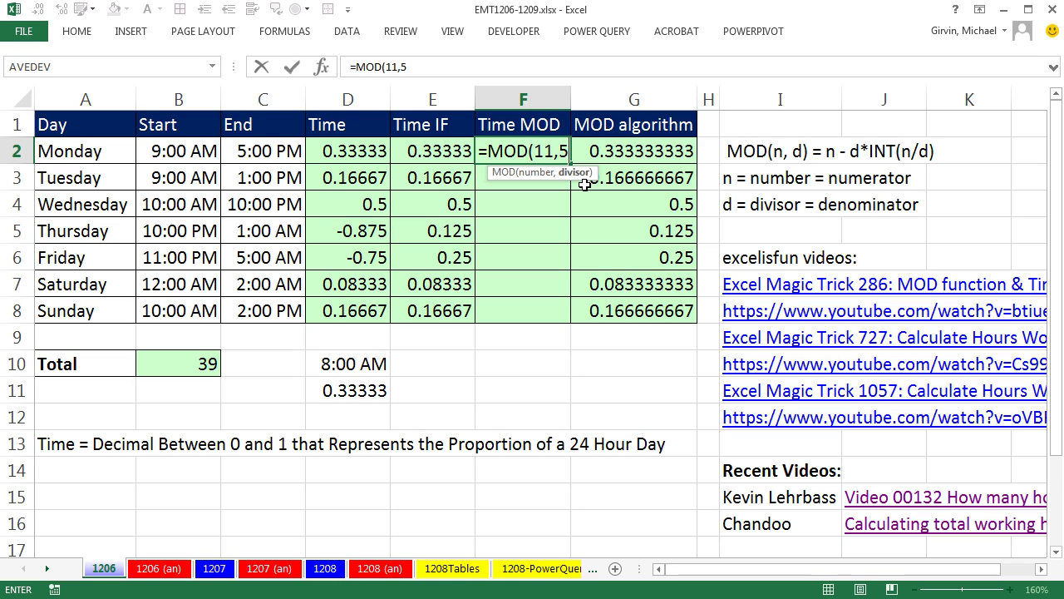
{"action": "type", "text": ")"}
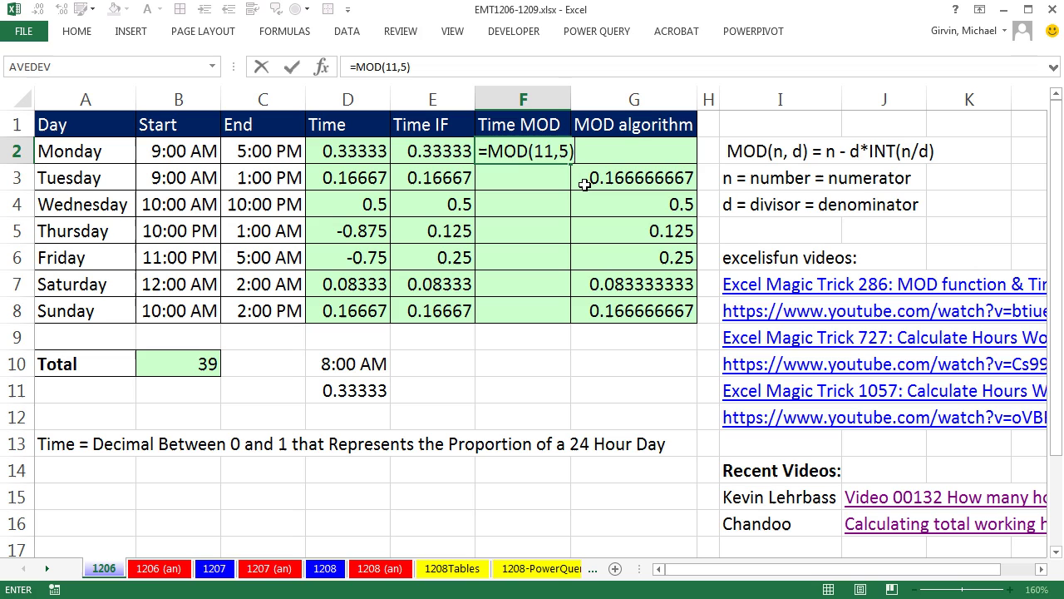
{"action": "key", "text": "ctrl+Return"}
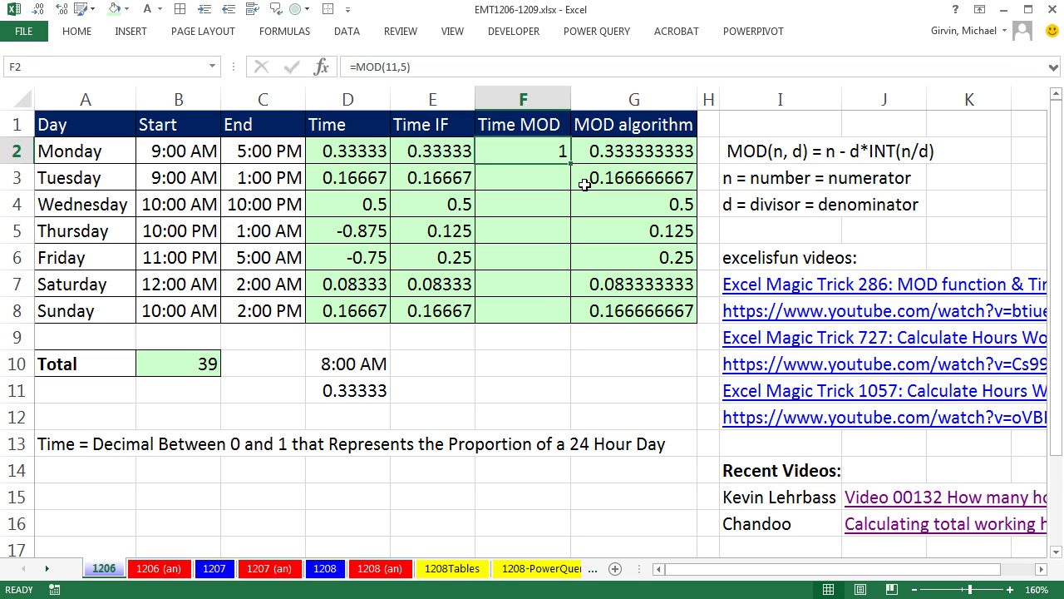
Step: Calculate Monday's time in F2 with the formula =MOD(C2-B2,1) and apply the General number format to it
{"action": "type", "text": "=mod"}
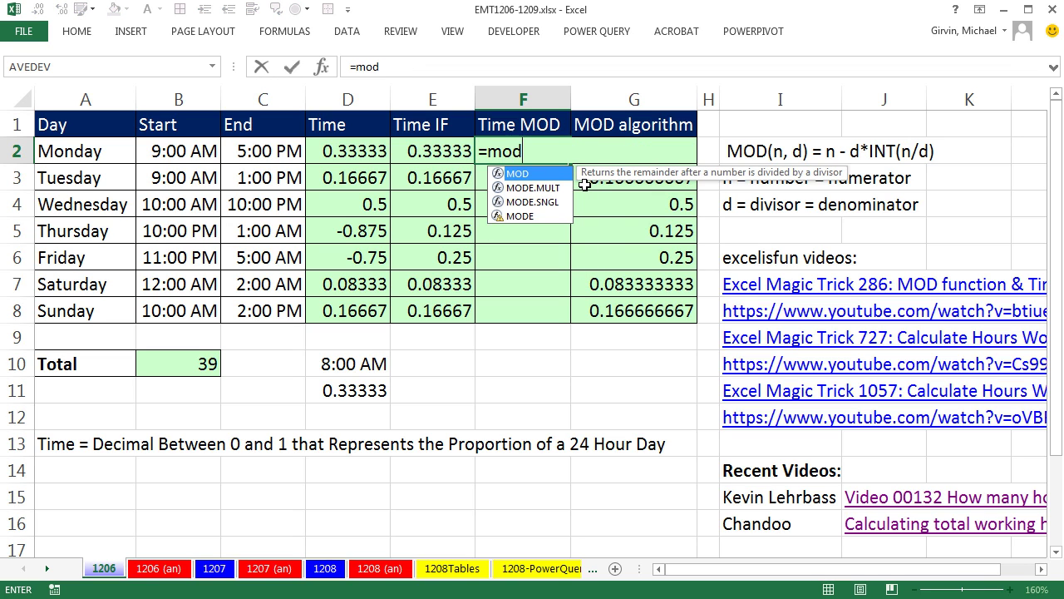
{"action": "key", "text": "Tab"}
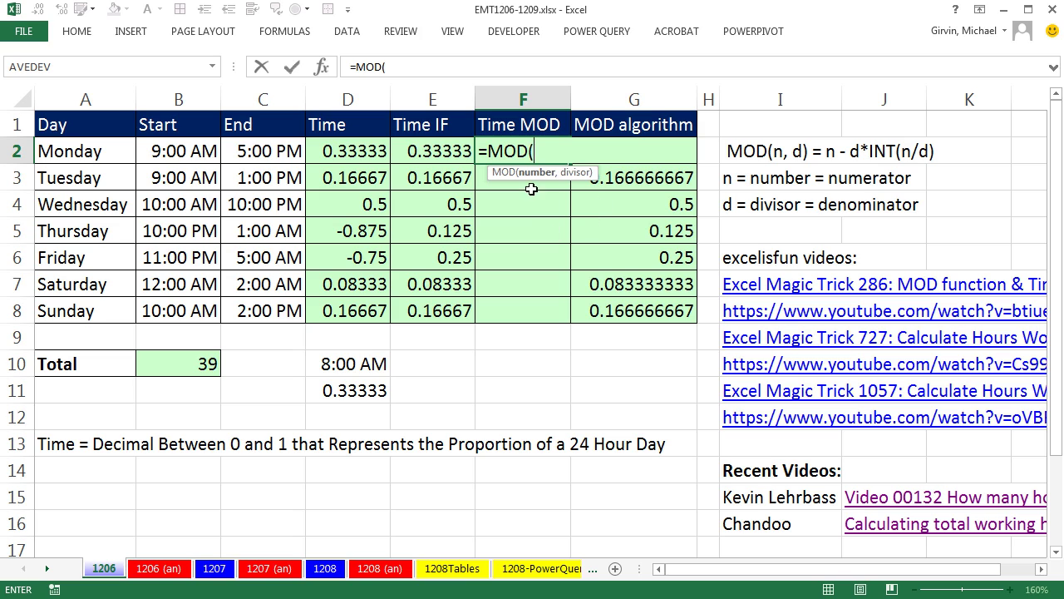
{"action": "left_click", "coordinate": [269, 155]}
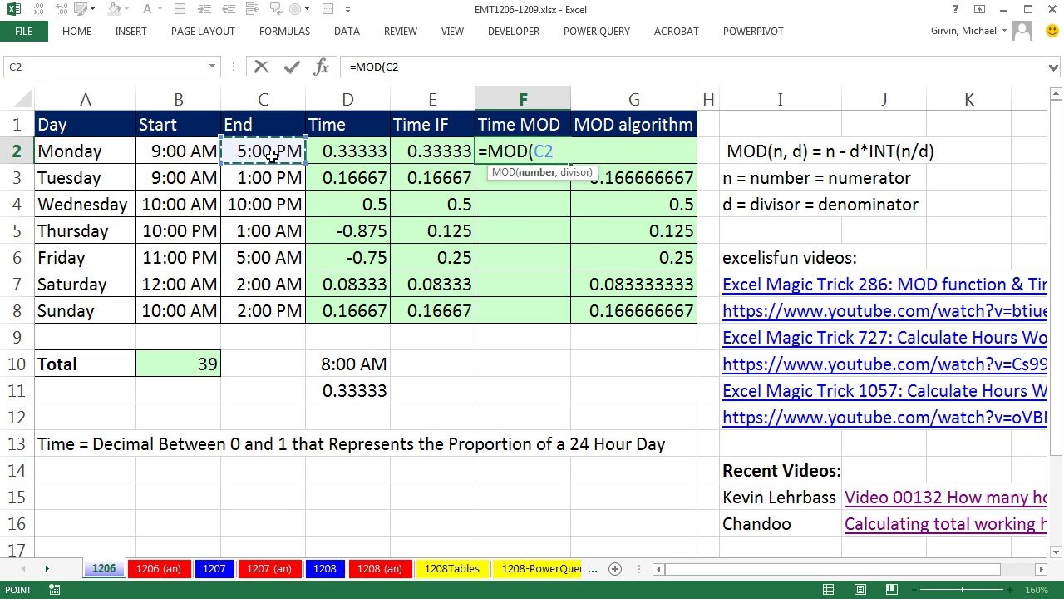
{"action": "type", "text": "-"}
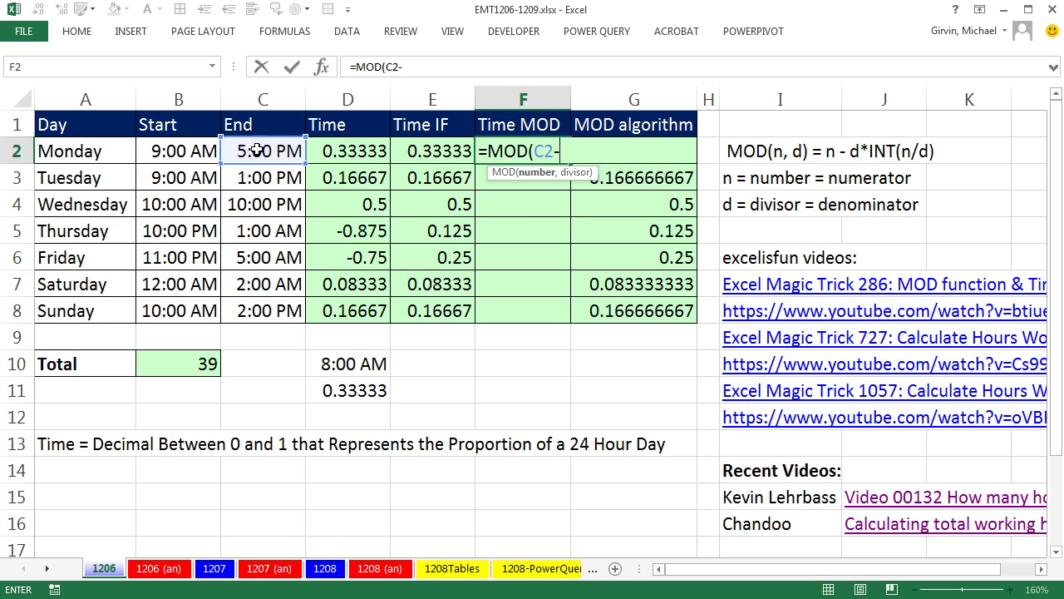
{"action": "left_click", "coordinate": [202, 152]}
{"action": "type", "text": ",1"}
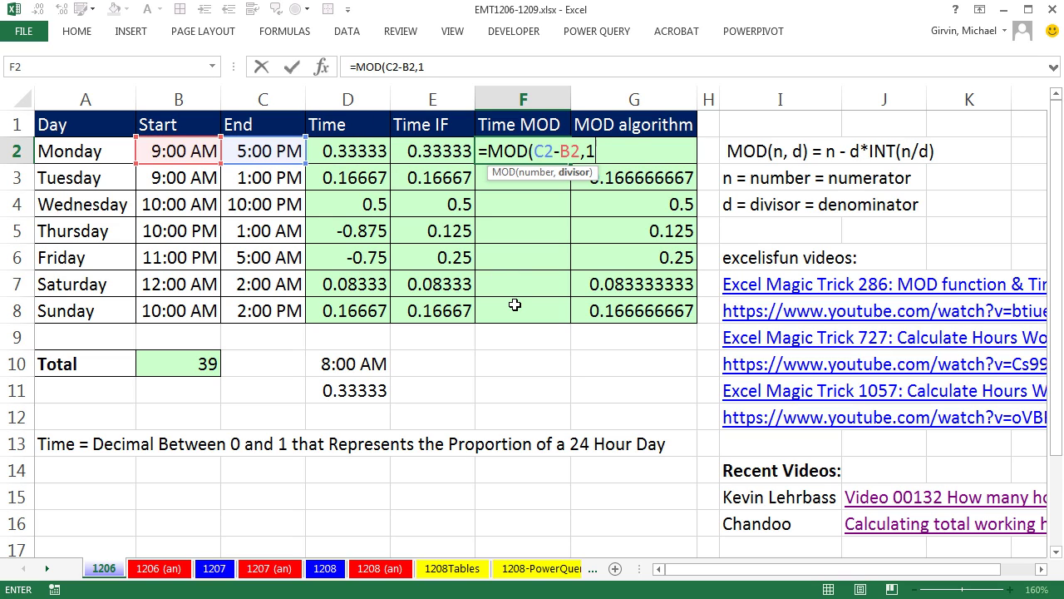
{"action": "type", "text": ")"}
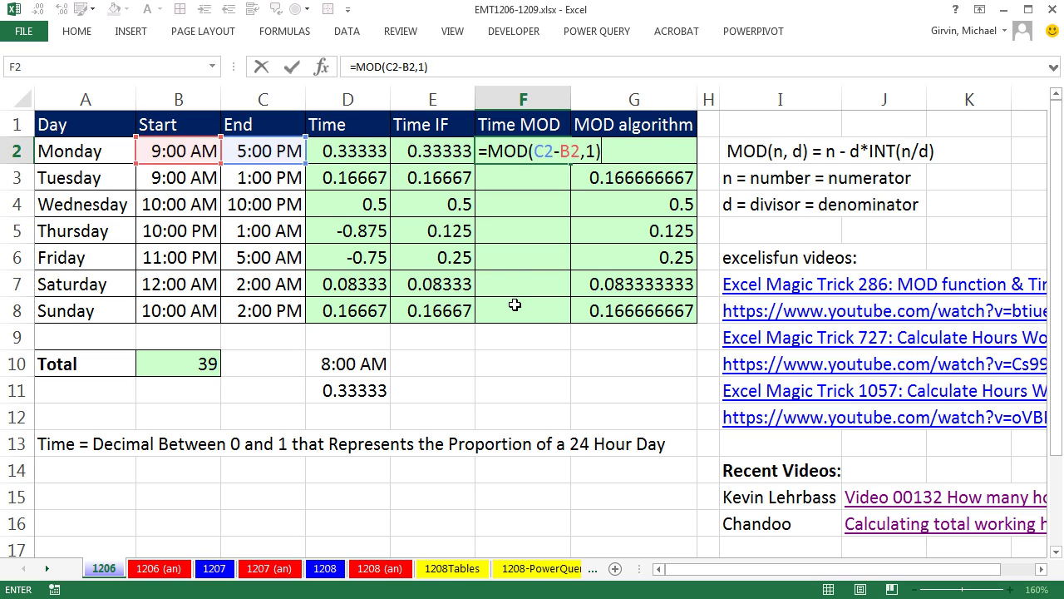
{"action": "key", "text": "ctrl+Return"}
{"action": "key", "text": "ctrl+shift+grave"}
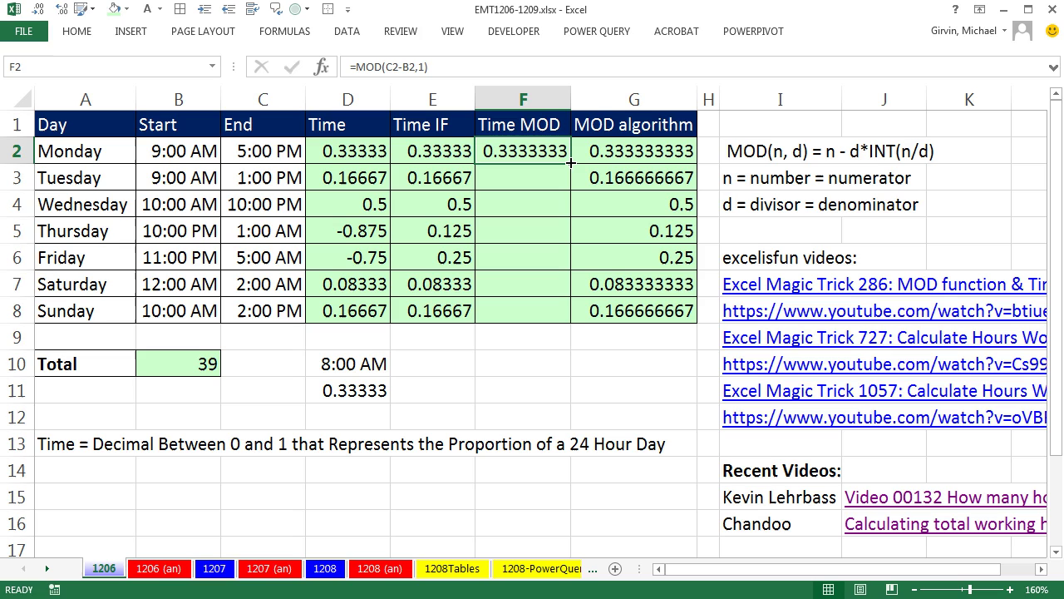
Step: Copy the F2 formula down through F8 and check Thursday's MOD formula in F5
{"action": "double_click", "coordinate": [571, 163]}
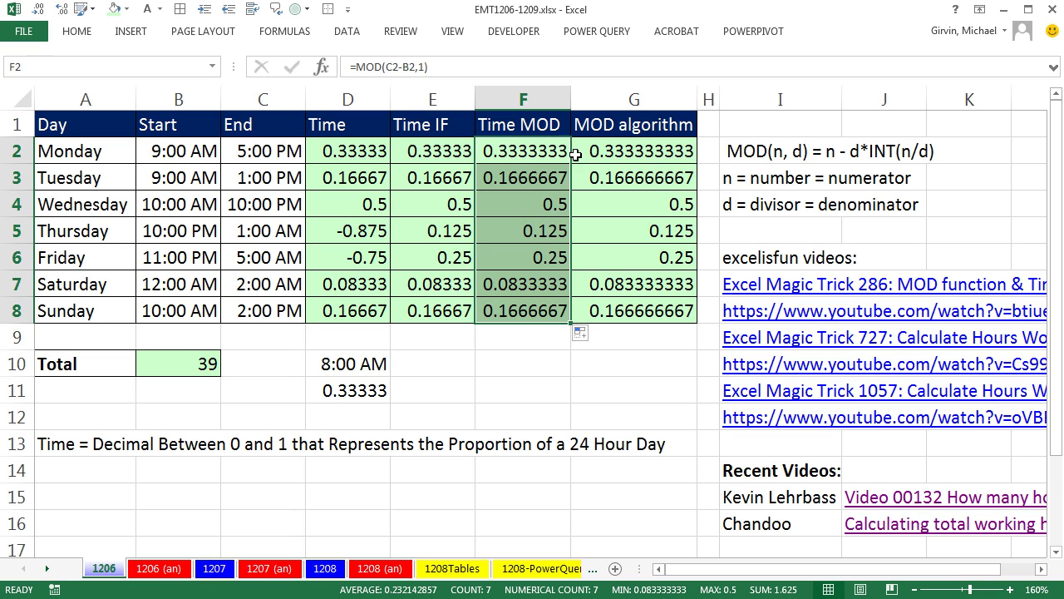
{"action": "left_click", "coordinate": [537, 234]}
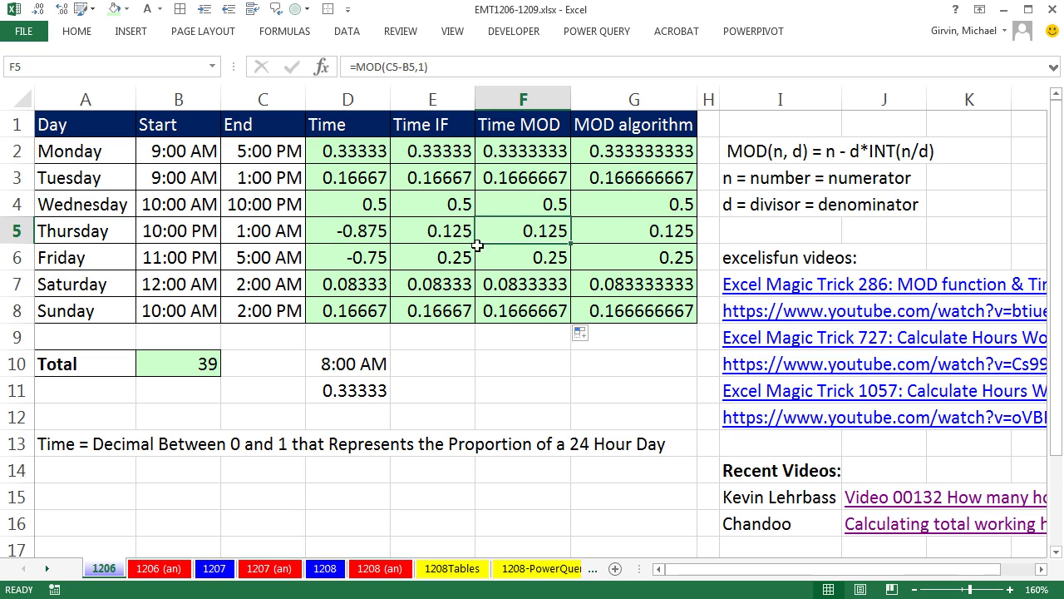
{"action": "double_click", "coordinate": [552, 235]}
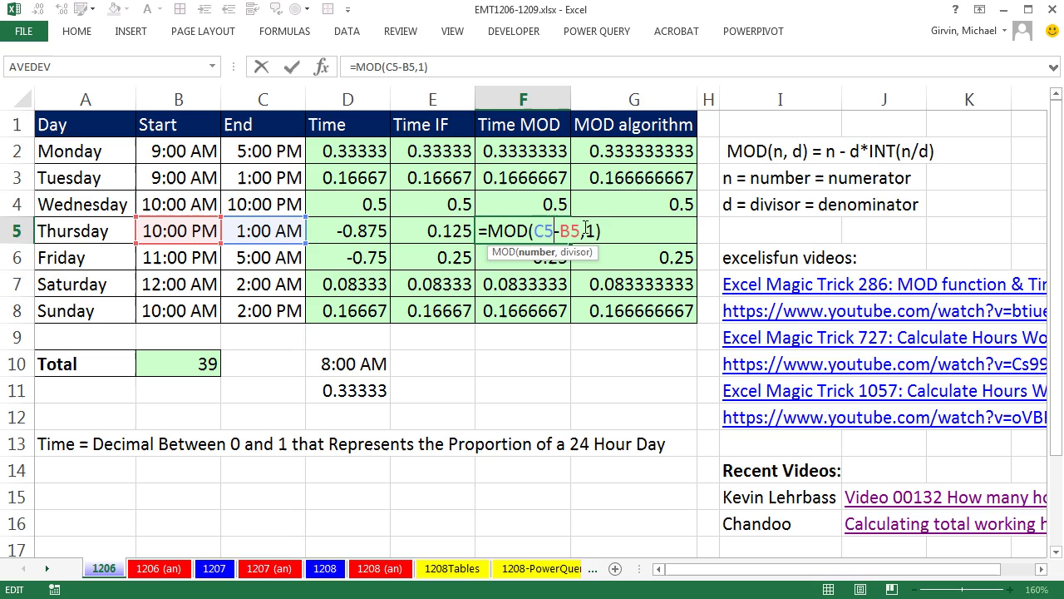
{"action": "key", "text": "ctrl+Return"}
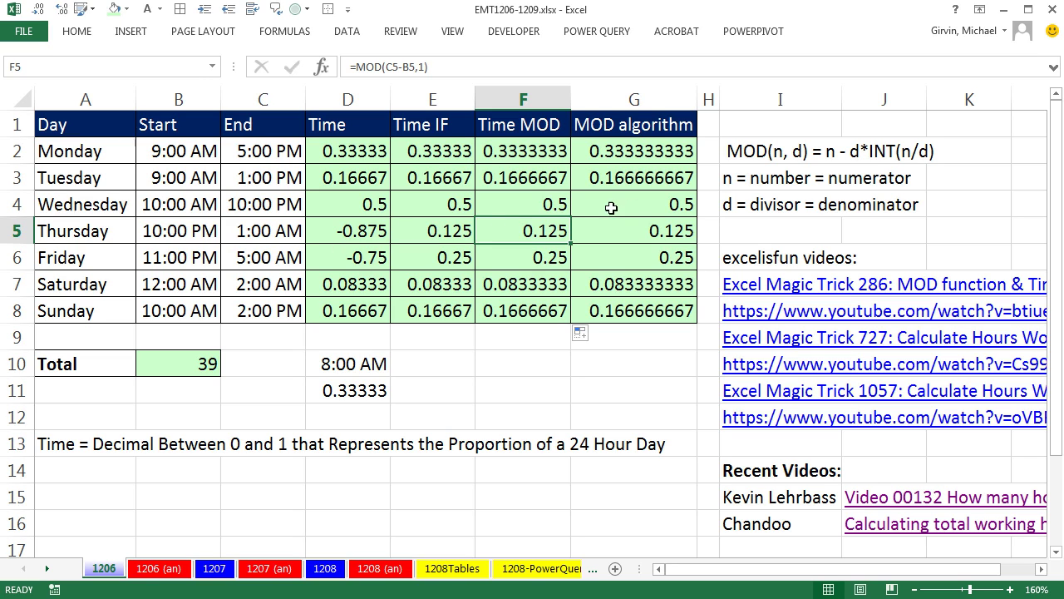
Step: Evaluate Thursday's MOD algorithm formula in G5 piece by piece: the INT argument, the INT function and the multiplication, discarding the evaluated changes
{"action": "left_click", "coordinate": [662, 231]}
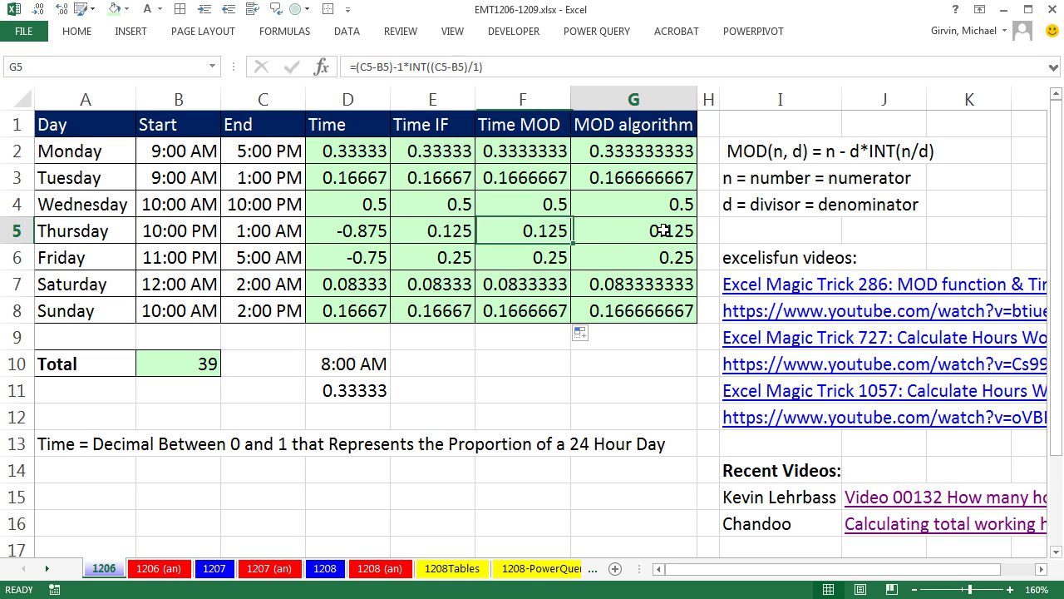
{"action": "double_click", "coordinate": [665, 232]}
{"action": "left_click", "coordinate": [714, 232]}
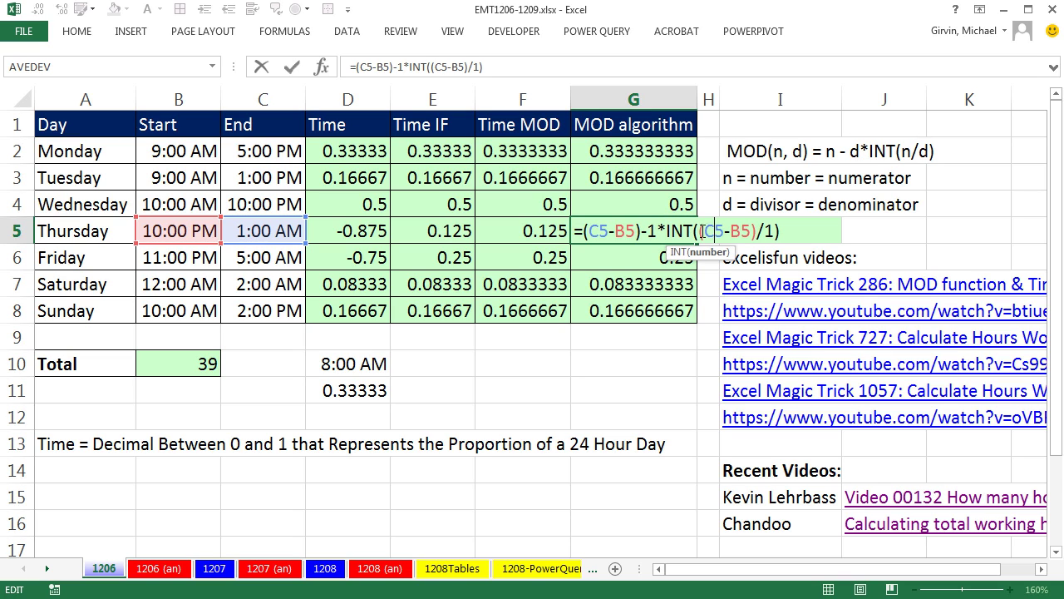
{"action": "left_click_drag", "start_coordinate": [702, 231], "coordinate": [778, 231]}
{"action": "key", "text": "F9"}
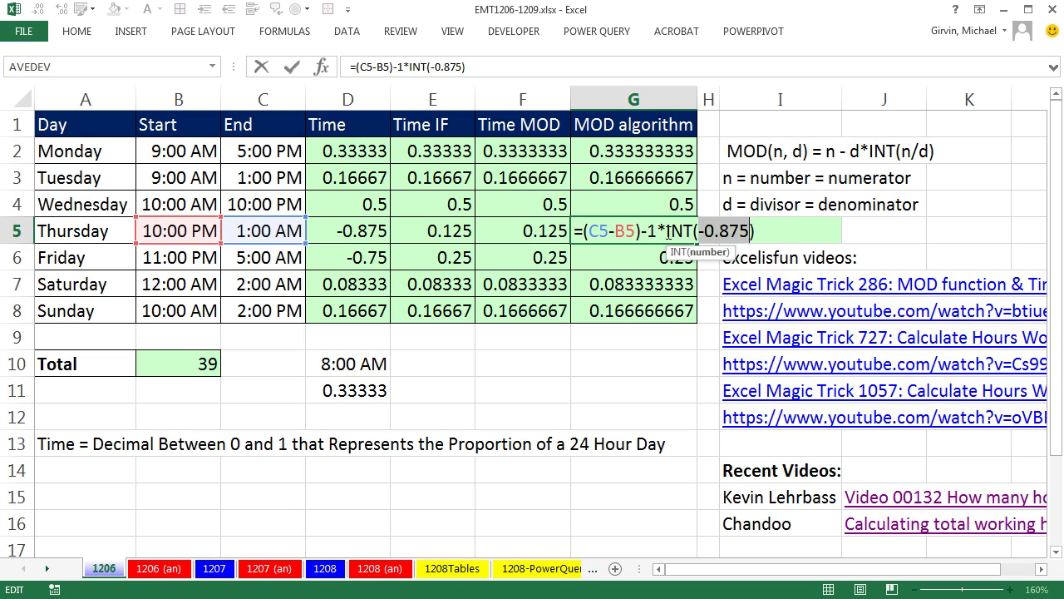
{"action": "left_click_drag", "start_coordinate": [668, 232], "coordinate": [753, 232]}
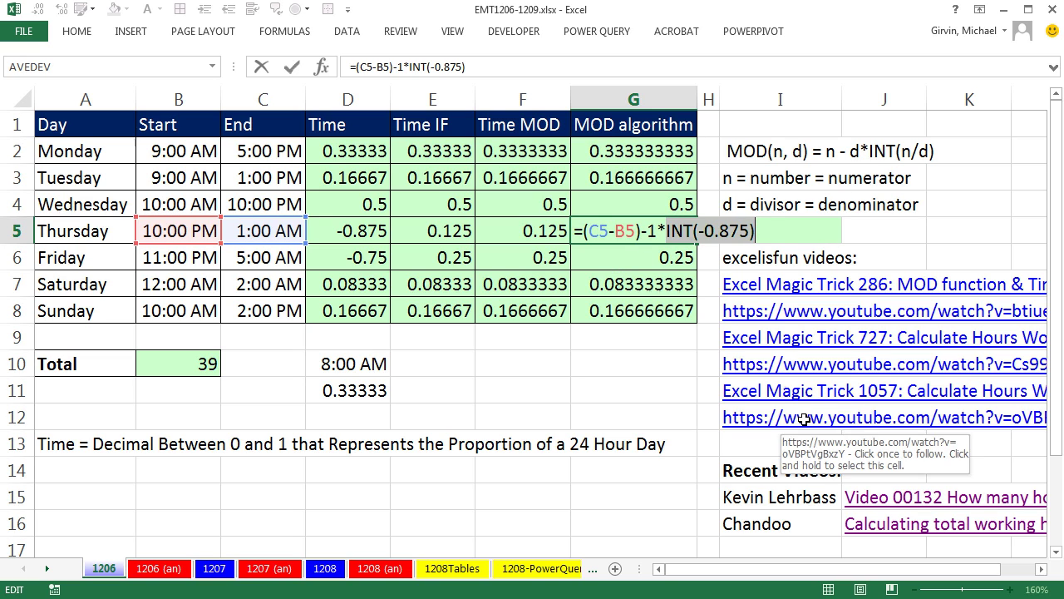
{"action": "key", "text": "F9"}
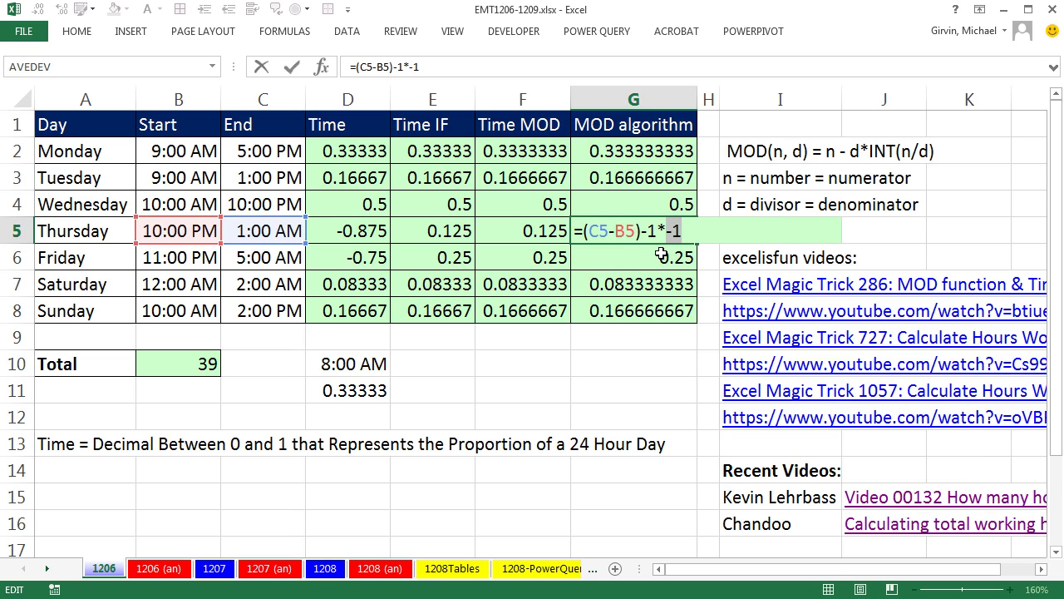
{"action": "left_click_drag", "start_coordinate": [647, 231], "coordinate": [695, 236]}
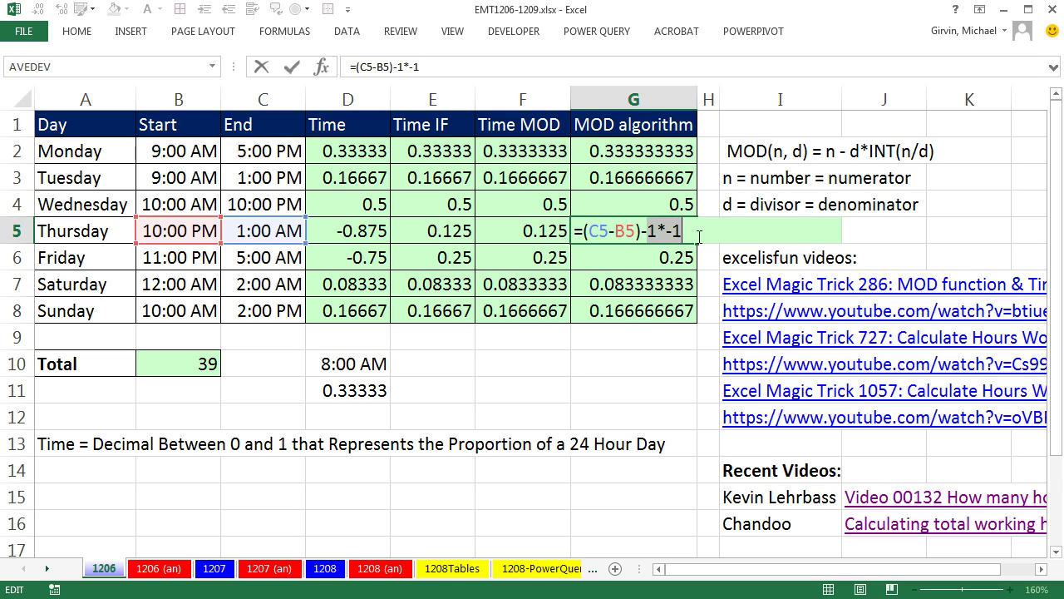
{"action": "key", "text": "F9"}
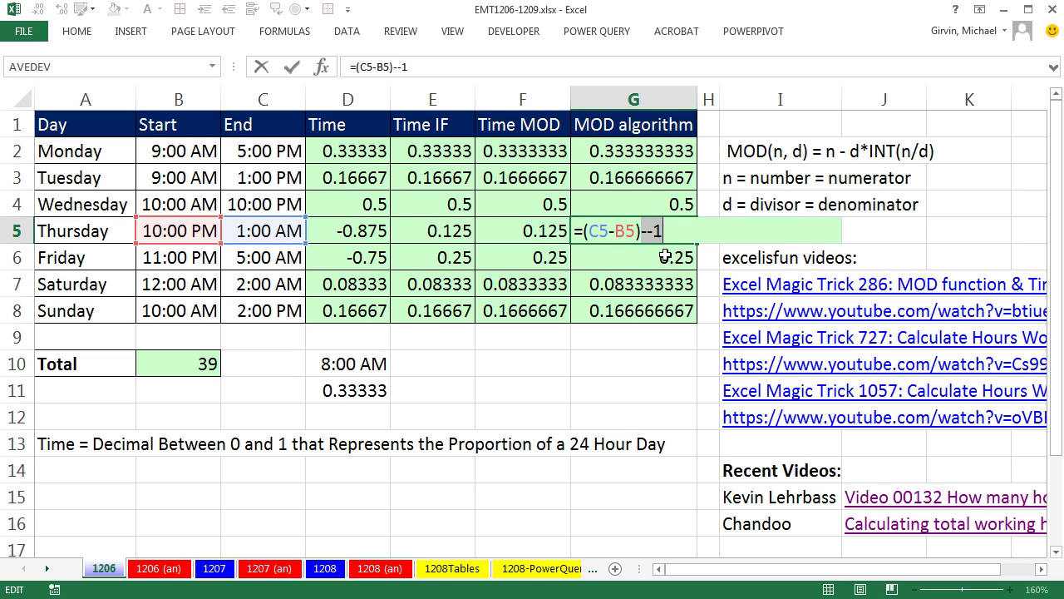
{"action": "key", "text": "Escape"}
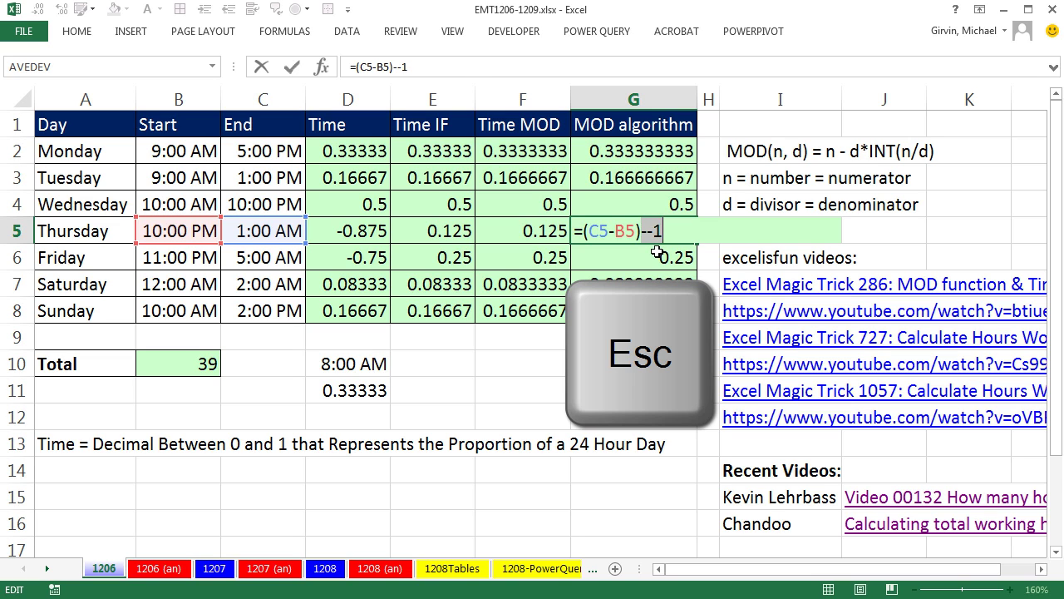
Step: Evaluate the INT argument, INT function and multiplication in Monday's MOD algorithm formula in G2, and restore the original formula
{"action": "double_click", "coordinate": [676, 152]}
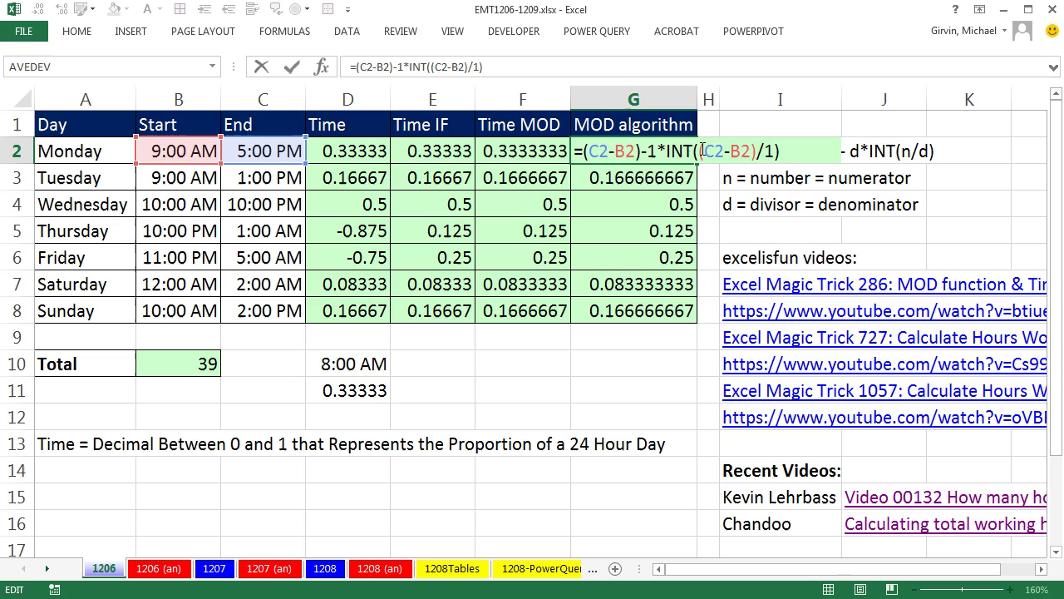
{"action": "left_click_drag", "start_coordinate": [702, 151], "coordinate": [776, 151]}
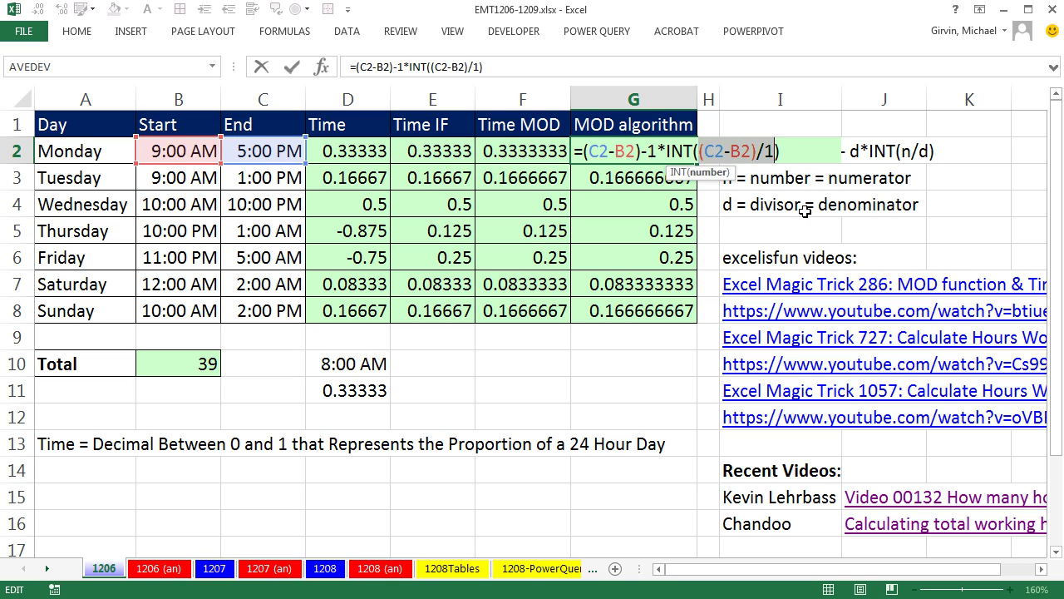
{"action": "key", "text": "F9"}
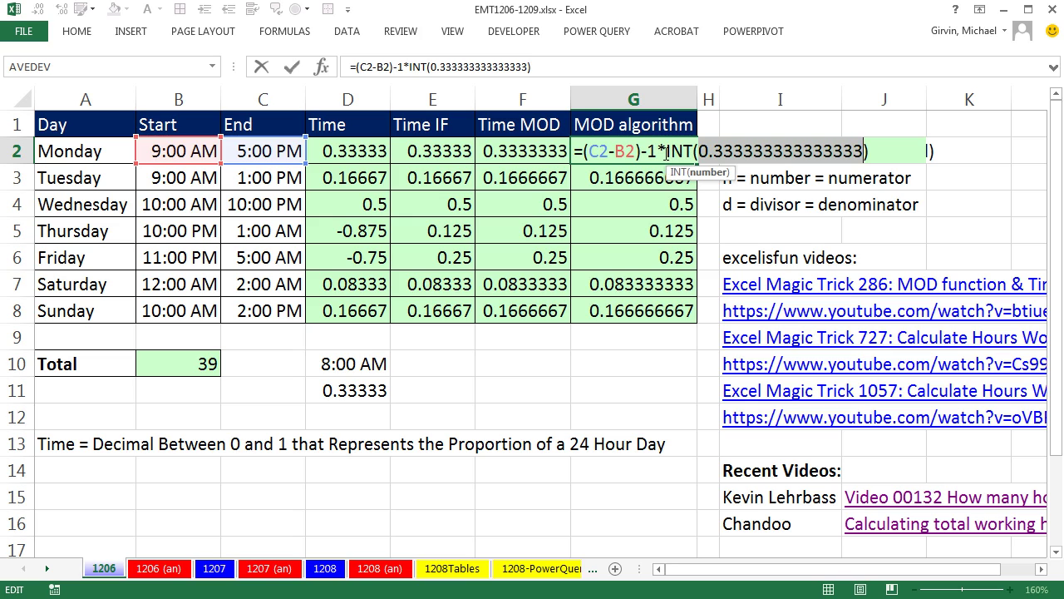
{"action": "left_click_drag", "start_coordinate": [666, 153], "coordinate": [893, 178]}
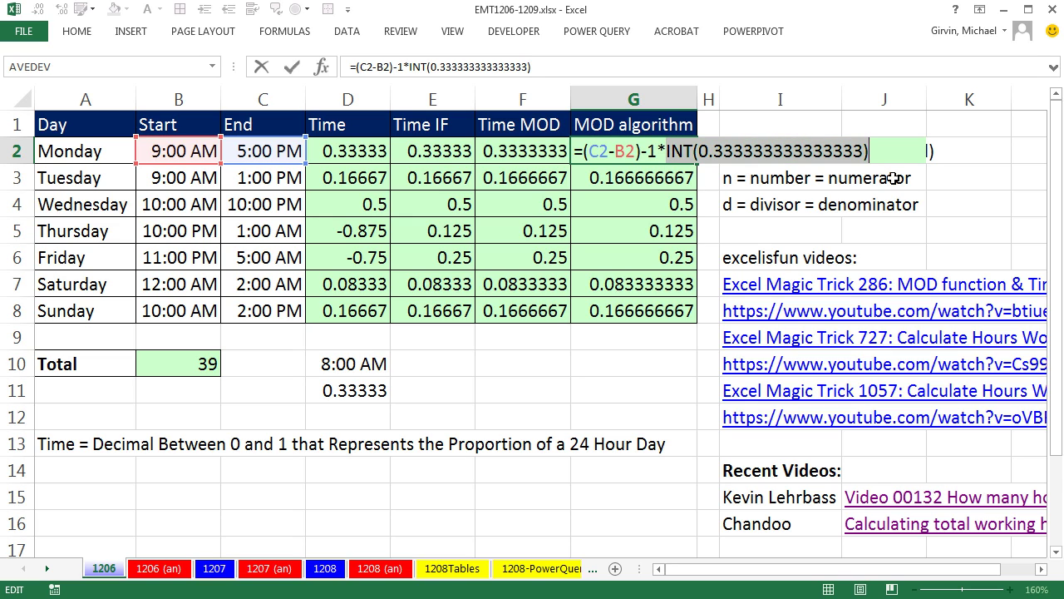
{"action": "key", "text": "F9"}
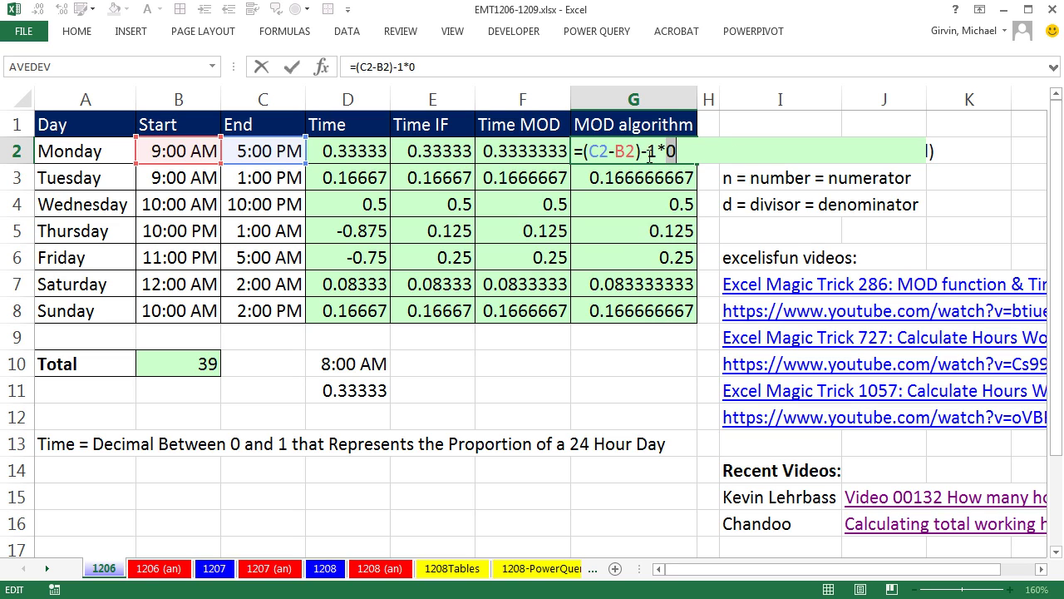
{"action": "left_click_drag", "start_coordinate": [648, 153], "coordinate": [692, 155]}
{"action": "key", "text": "F9"}
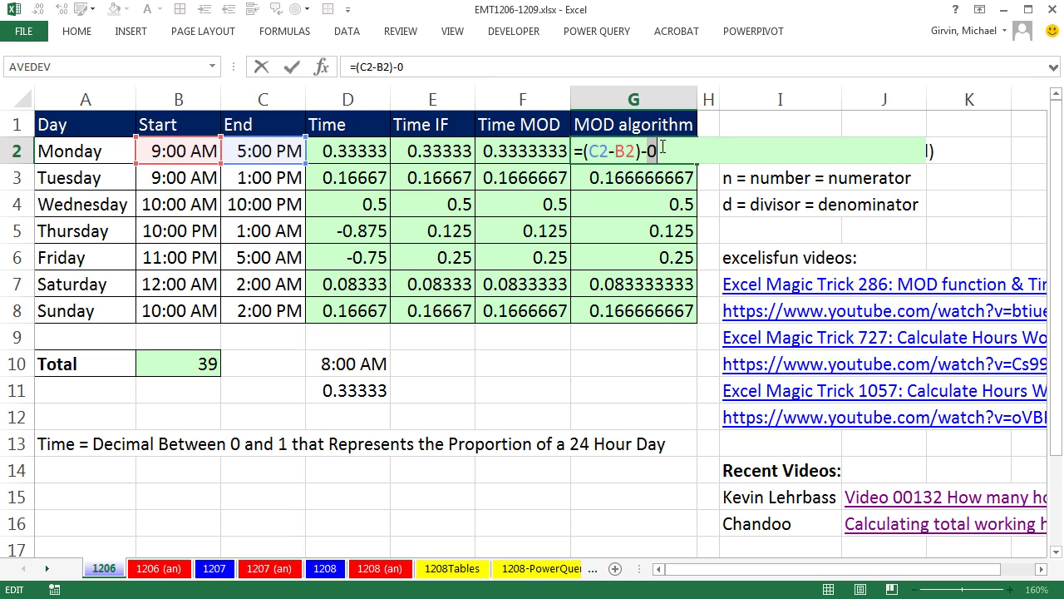
{"action": "key", "text": "Escape"}
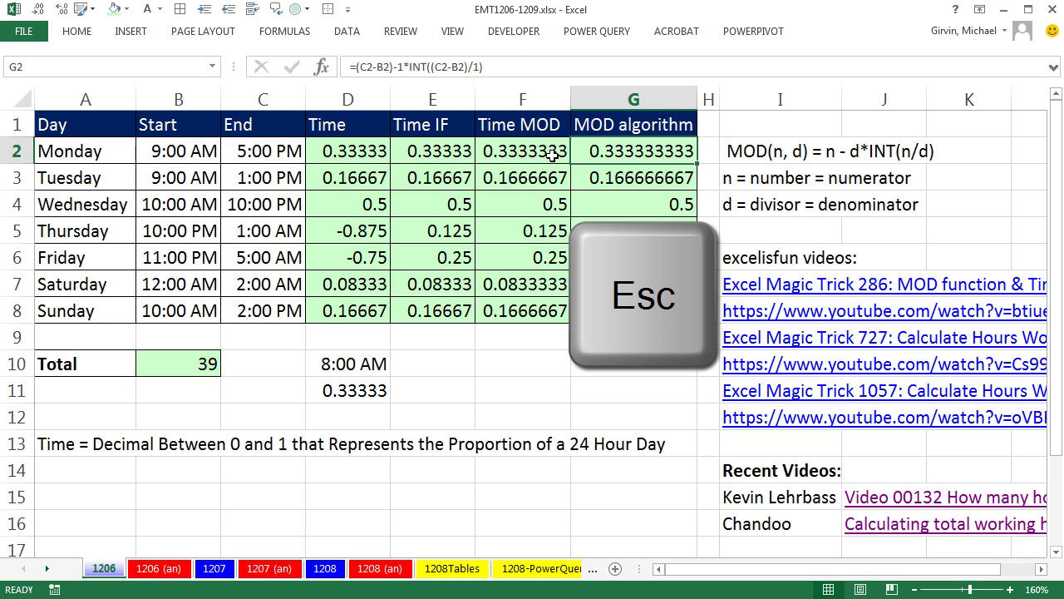
Step: Review Monday's MOD formula in F2 and clear the Total cell B10
{"action": "left_click", "coordinate": [553, 158]}
{"action": "double_click", "coordinate": [557, 162]}
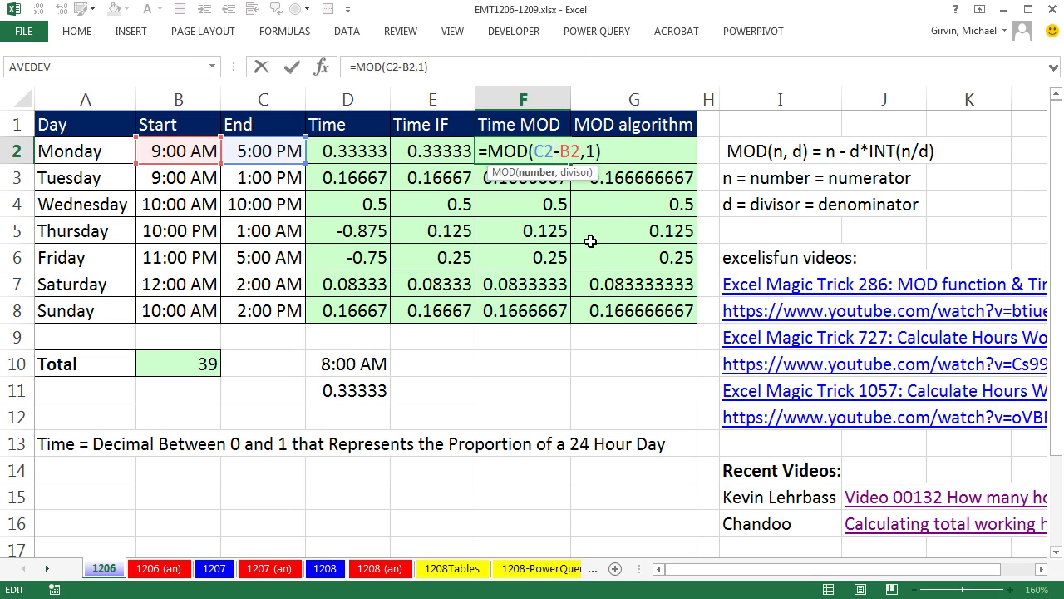
{"action": "key", "text": "Escape"}
{"action": "left_click", "coordinate": [209, 367]}
{"action": "key", "text": "Delete"}
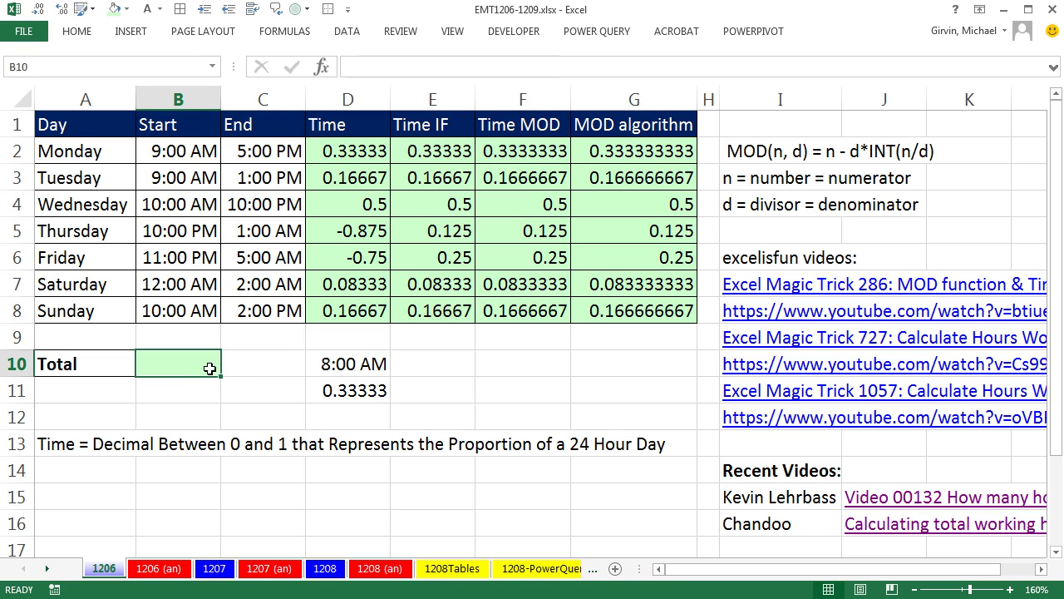
Step: Start a MOD formula in Total cell B10 with the end times C2:C8 minus the start times B2:B8 as its number
{"action": "type", "text": "=mo"}
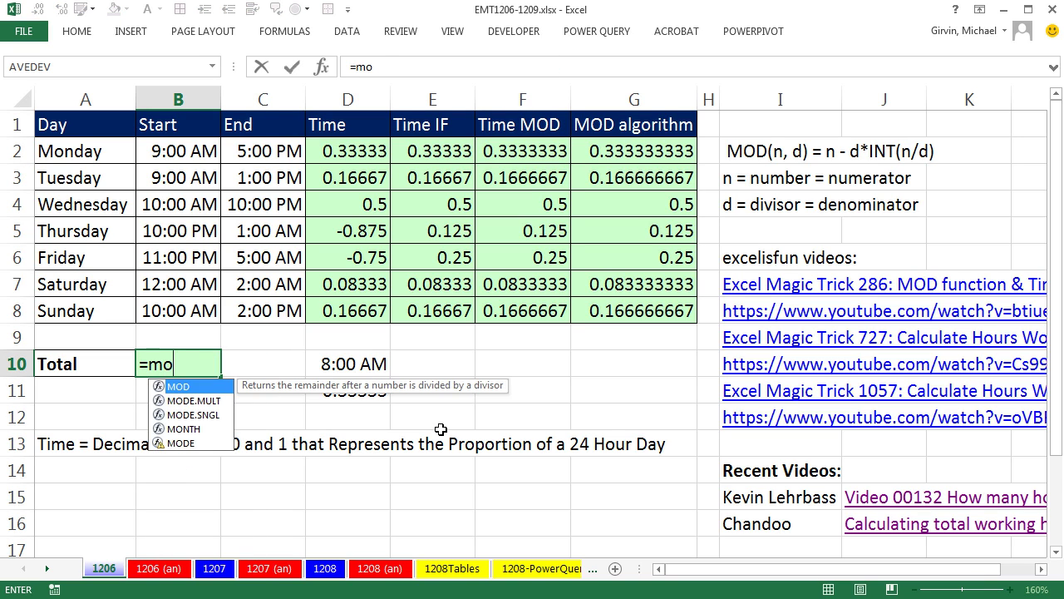
{"action": "key", "text": "Tab"}
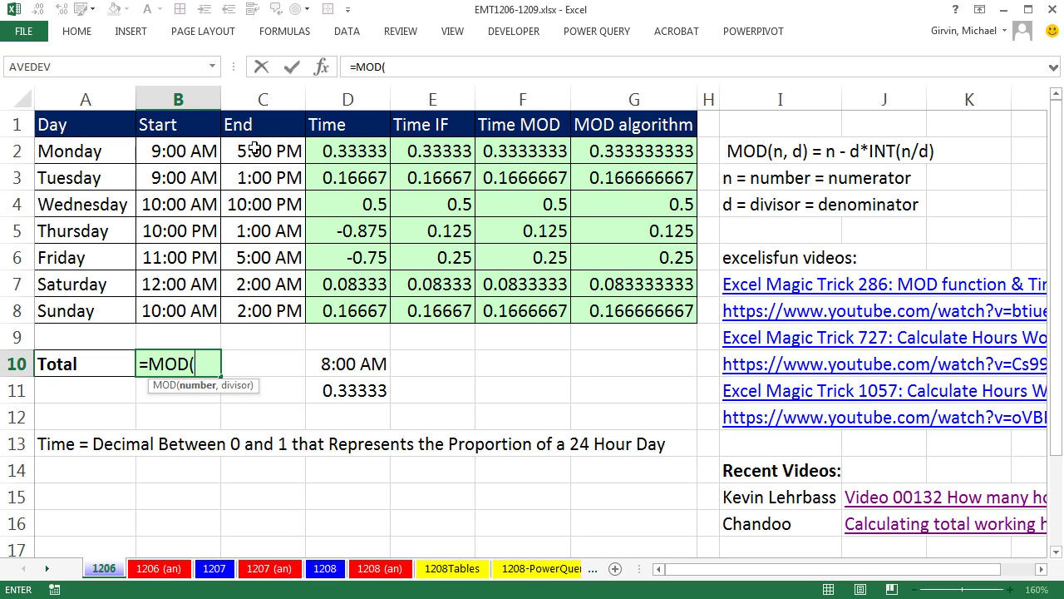
{"action": "left_click_drag", "start_coordinate": [253, 148], "coordinate": [260, 310]}
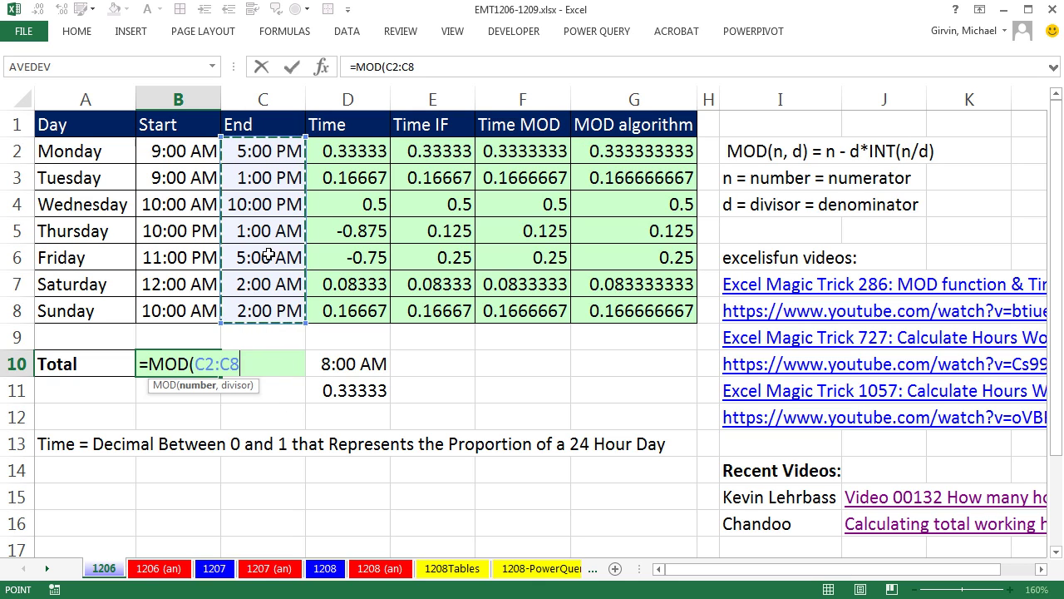
{"action": "type", "text": "-"}
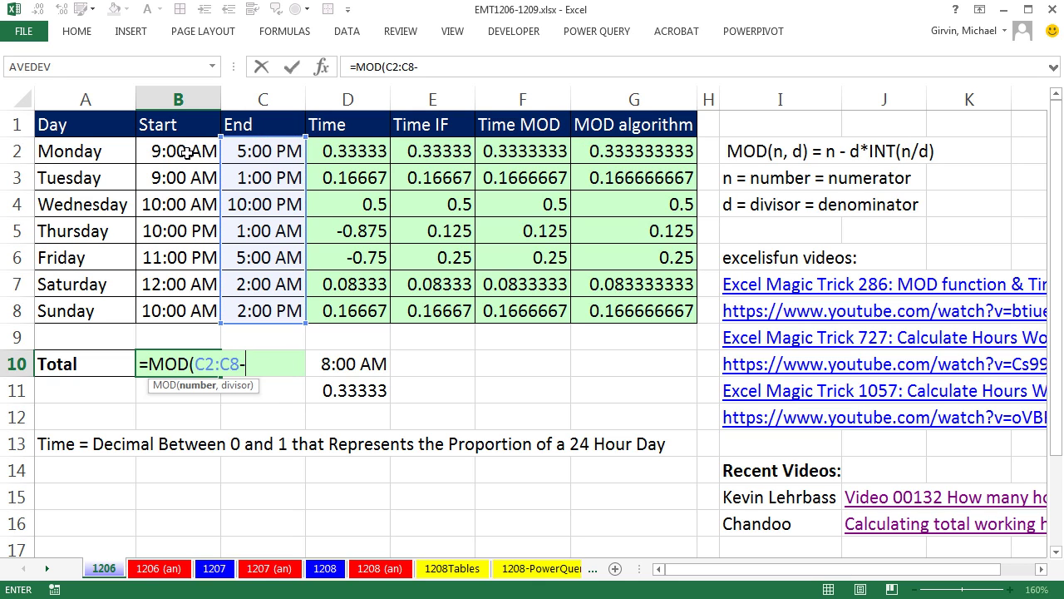
{"action": "left_click_drag", "start_coordinate": [186, 150], "coordinate": [183, 310]}
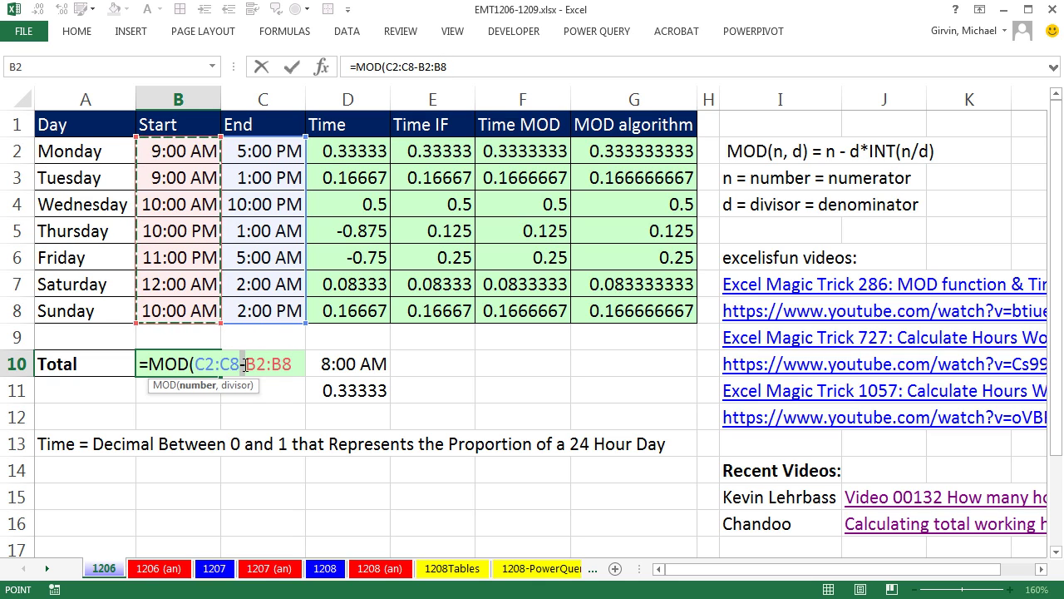
Step: Evaluate the C2:C8-B2:B8 subtraction within the B10 formula, and restore the cell references
{"action": "left_click", "coordinate": [245, 365]}
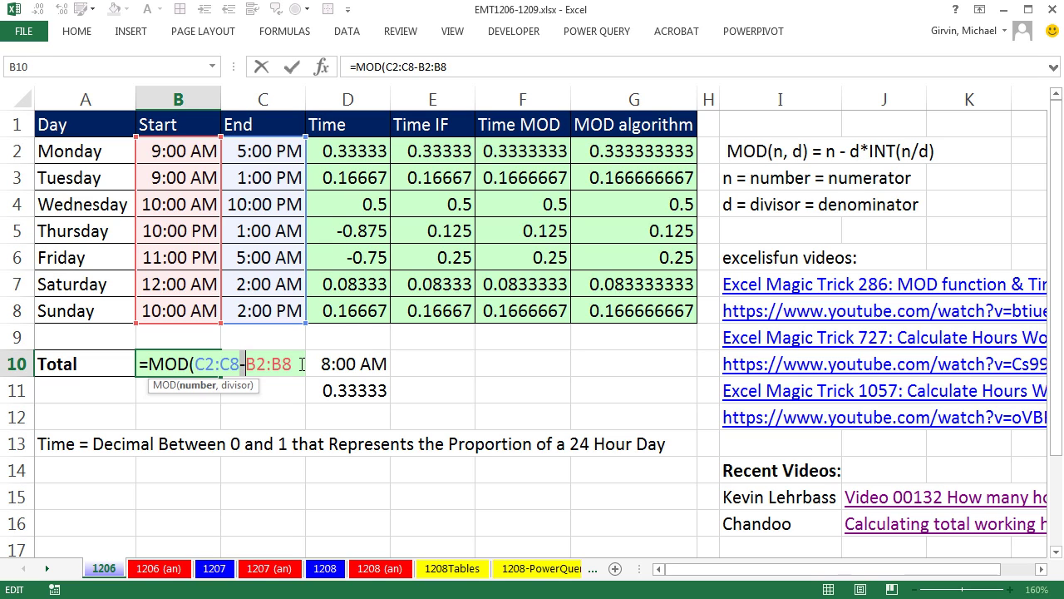
{"action": "left_click_drag", "start_coordinate": [302, 363], "coordinate": [196, 363]}
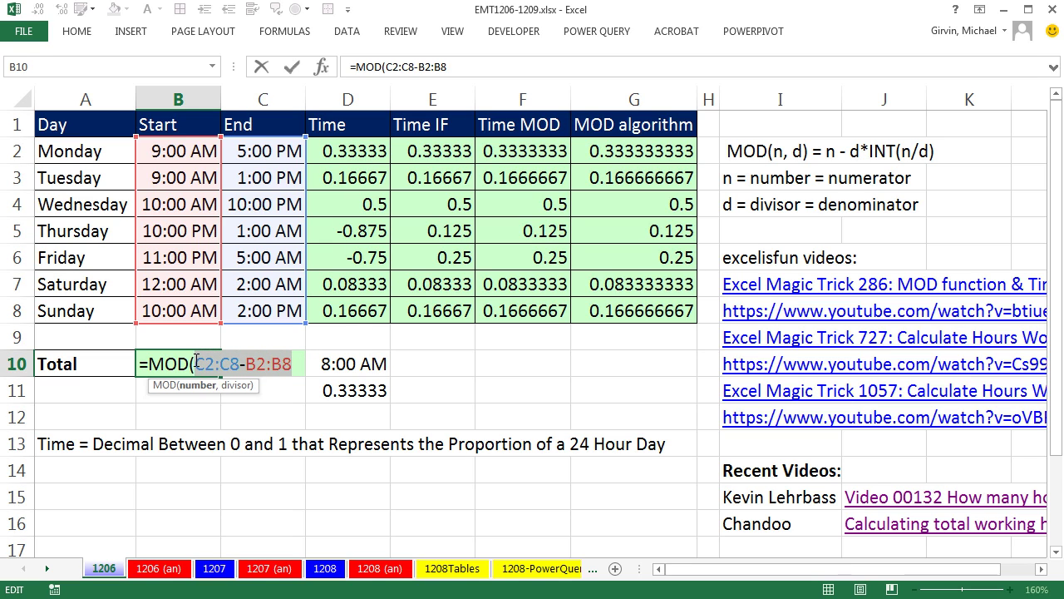
{"action": "key", "text": "F9"}
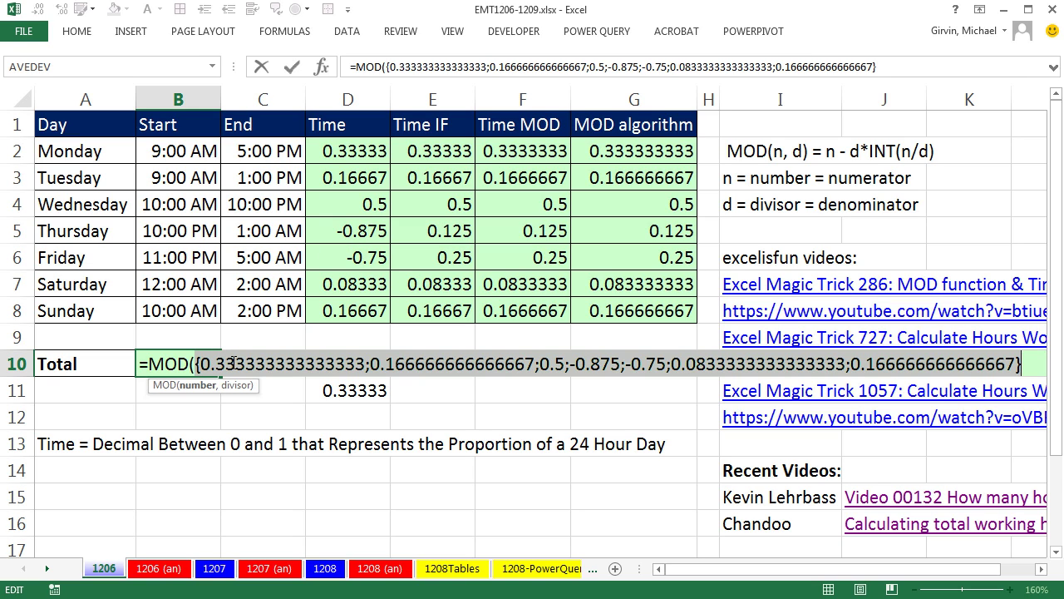
{"action": "key", "text": "ctrl+z"}
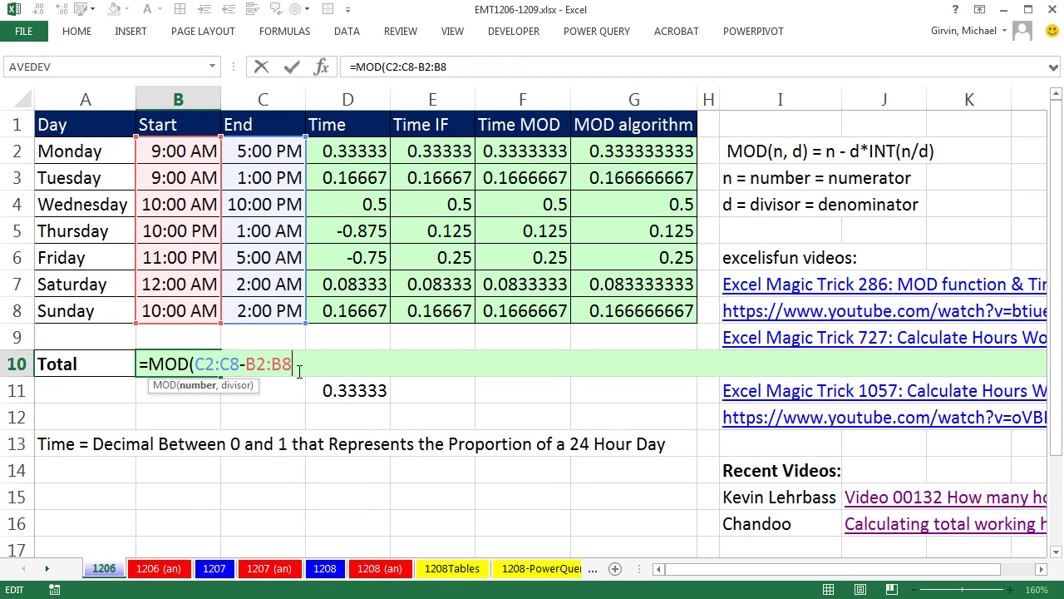
Step: Complete the MOD function in B10 with divisor 1, evaluate the whole MOD expression, and restore it
{"action": "type", "text": ",1)"}
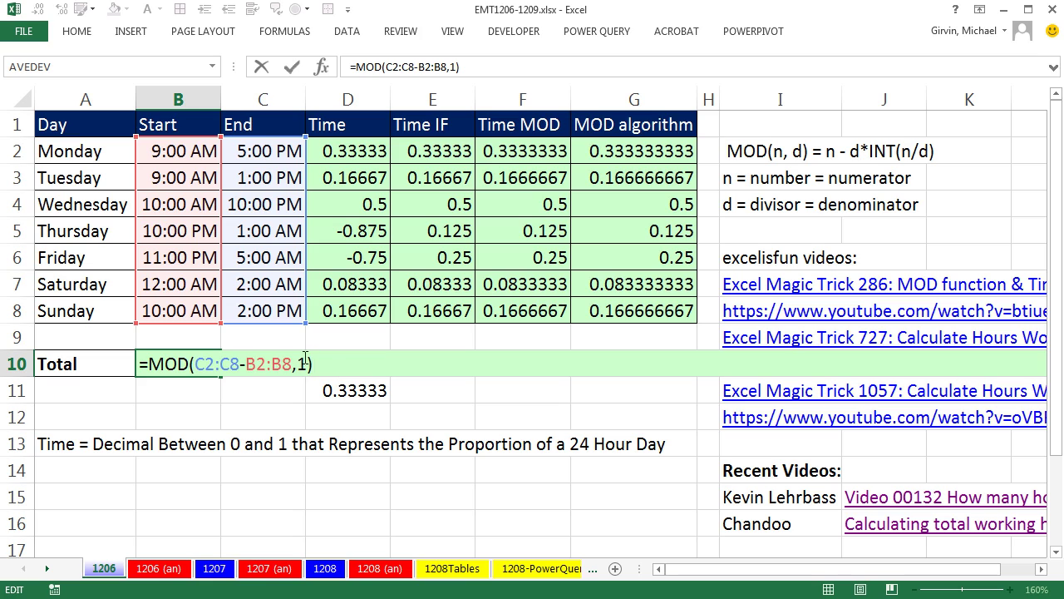
{"action": "left_click", "coordinate": [216, 370]}
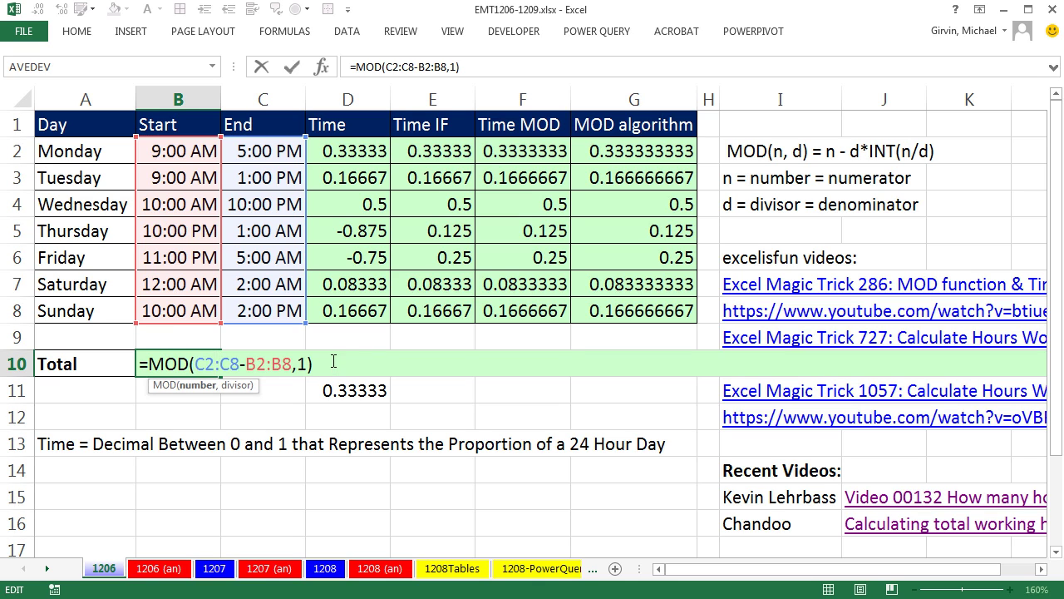
{"action": "left_click_drag", "start_coordinate": [332, 363], "coordinate": [148, 363]}
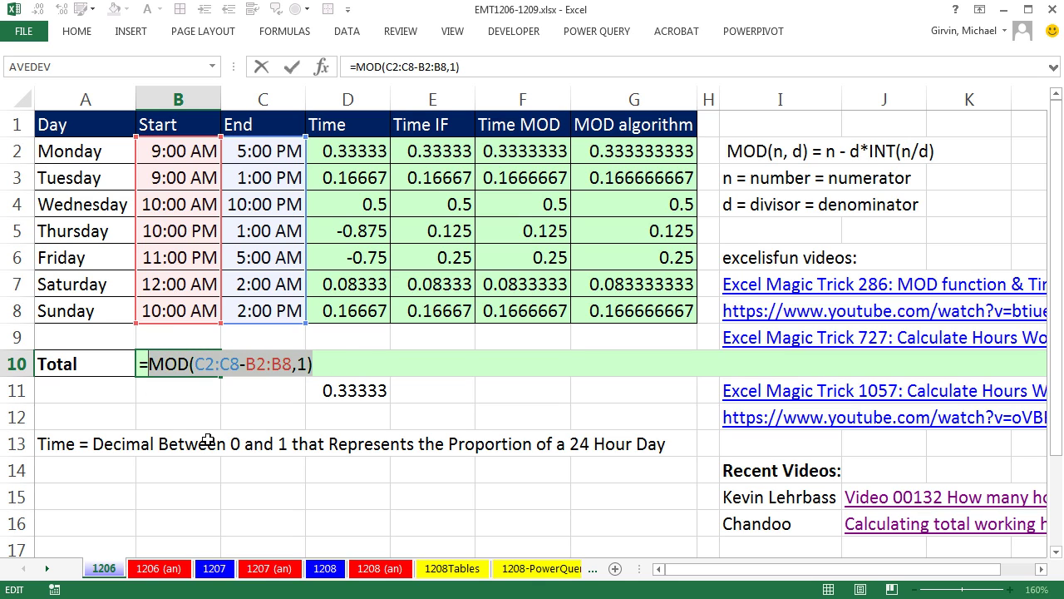
{"action": "key", "text": "F9"}
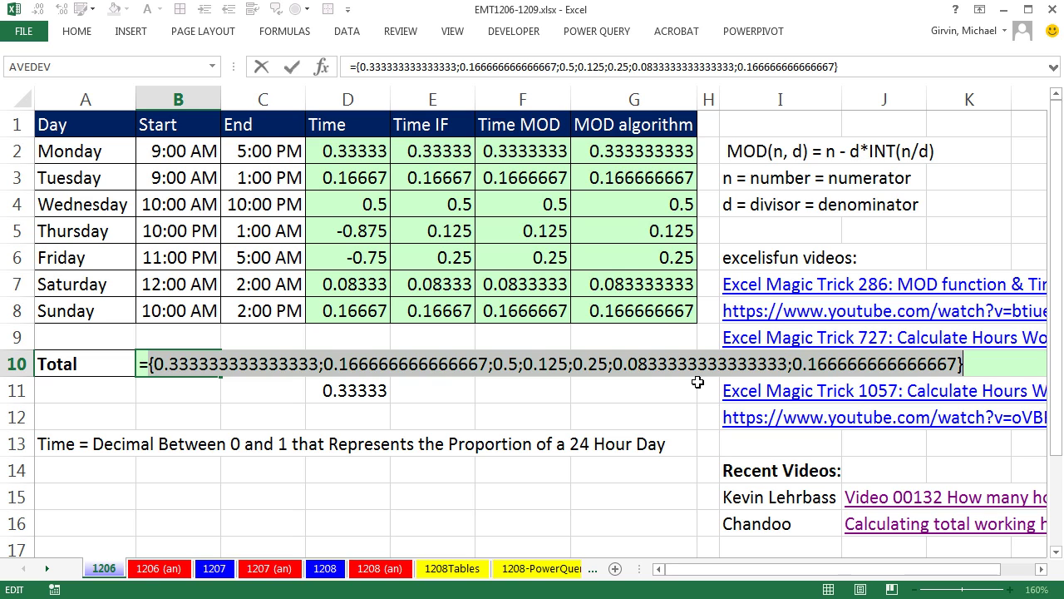
{"action": "key", "text": "ctrl+z"}
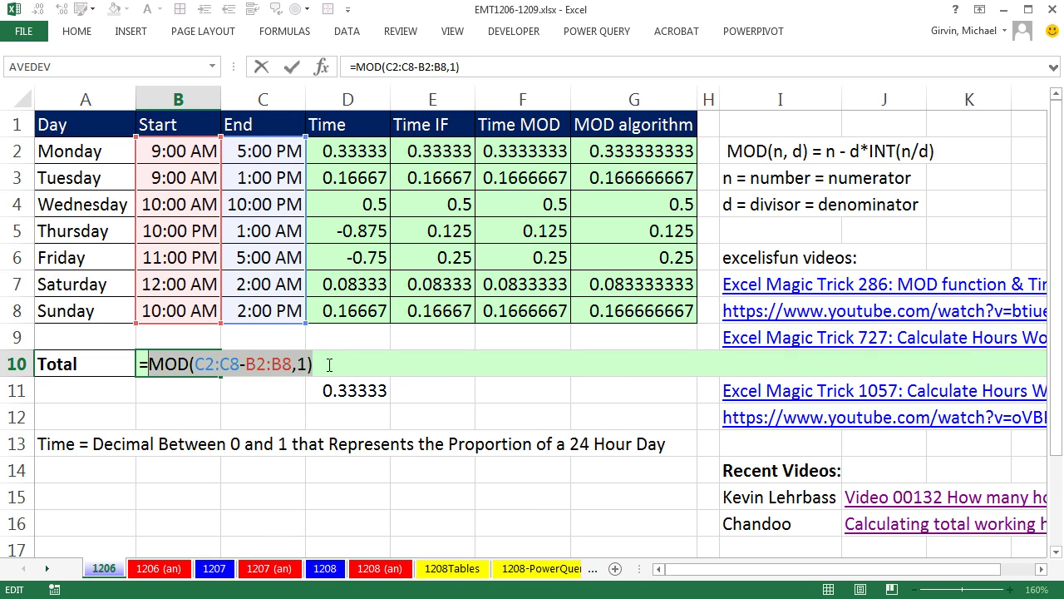
Step: Multiply the MOD expression in B10 by 24, evaluate the hours array, and restore the formula
{"action": "left_click", "coordinate": [329, 364]}
{"action": "type", "text": "*24"}
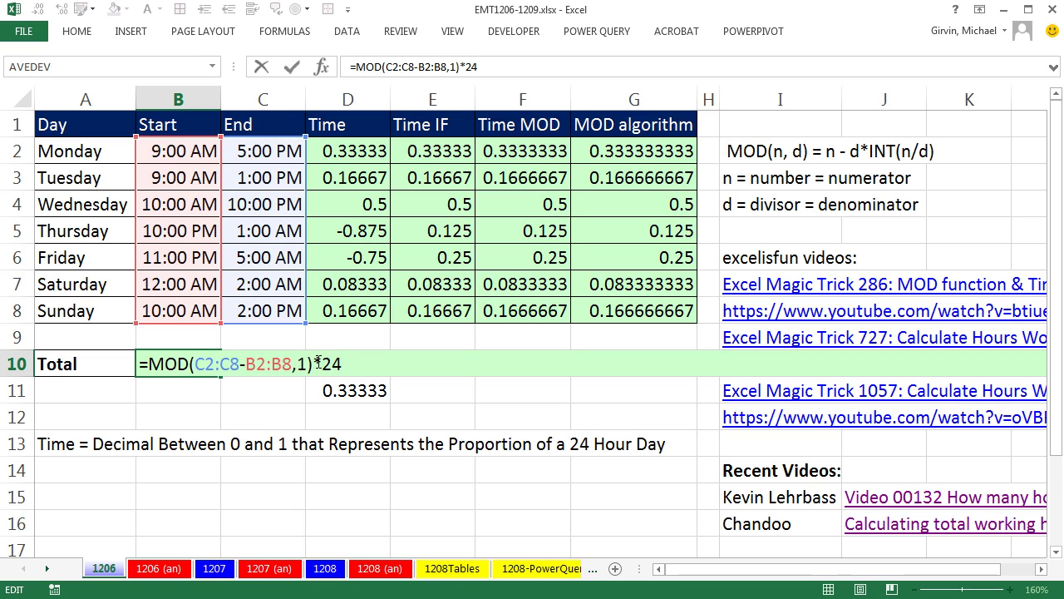
{"action": "key", "text": "shift+End"}
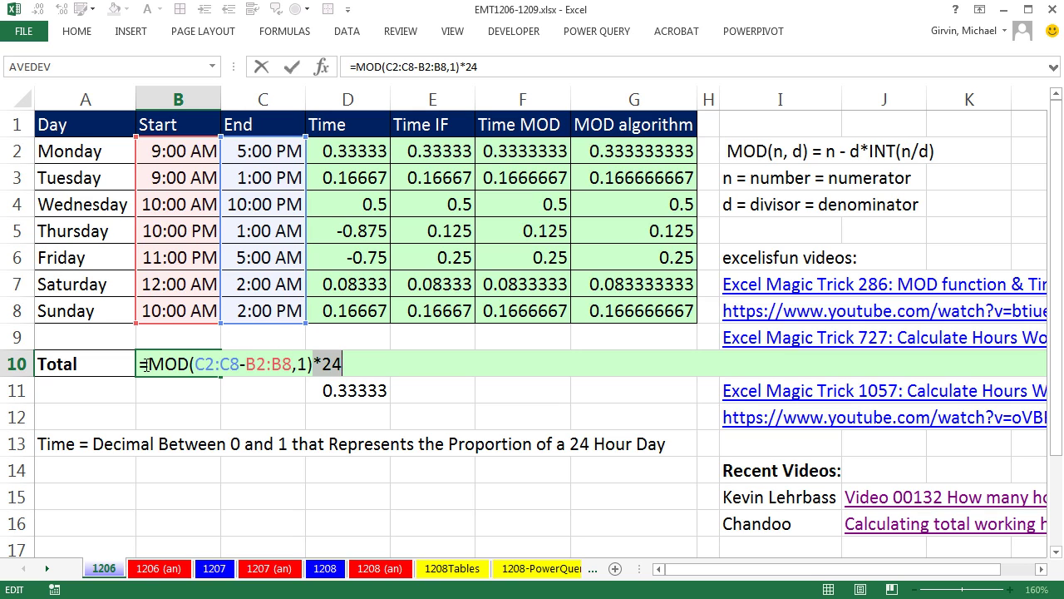
{"action": "left_click_drag", "start_coordinate": [148, 364], "coordinate": [465, 372]}
{"action": "key", "text": "F9"}
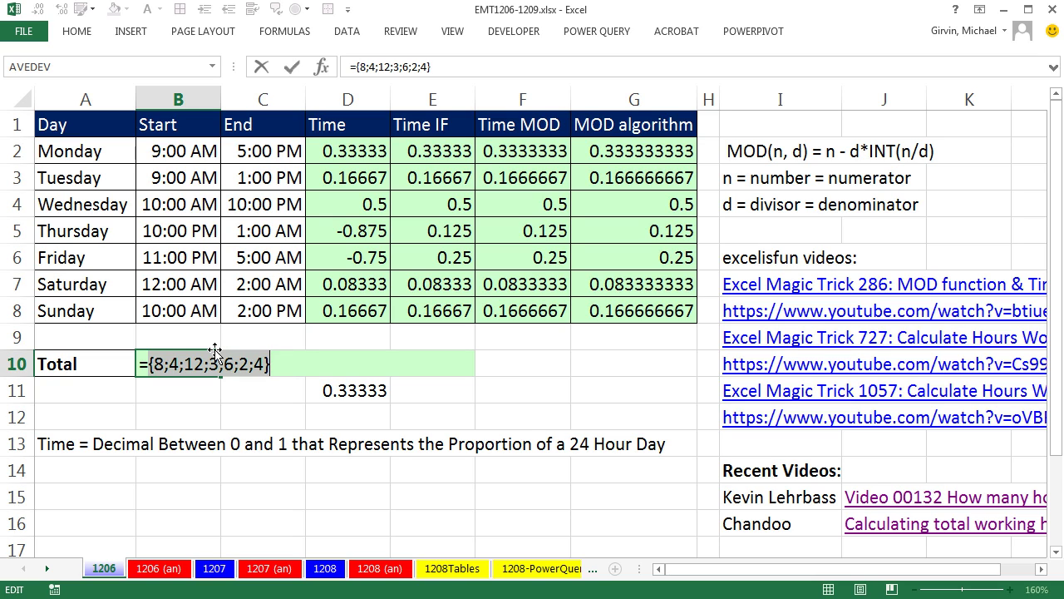
{"action": "key", "text": "ctrl+z"}
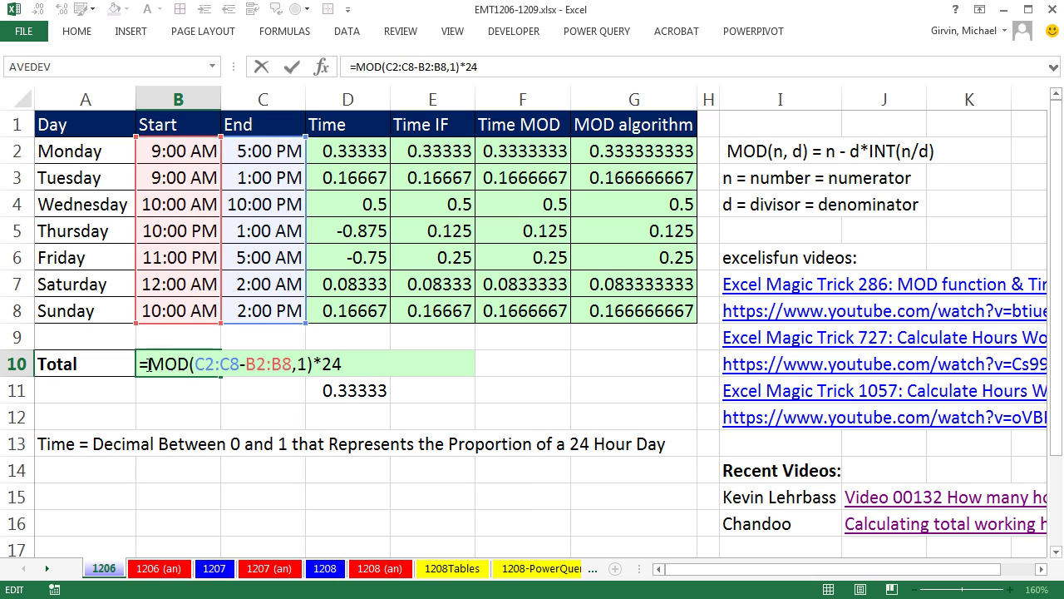
Step: Wrap the B10 expression in SUMPRODUCT instead of SUM and enter =SUMPRODUCT(MOD(C2:C8-B2:B8,1)*24)
{"action": "type", "text": "sum"}
{"action": "key", "text": "Tab"}
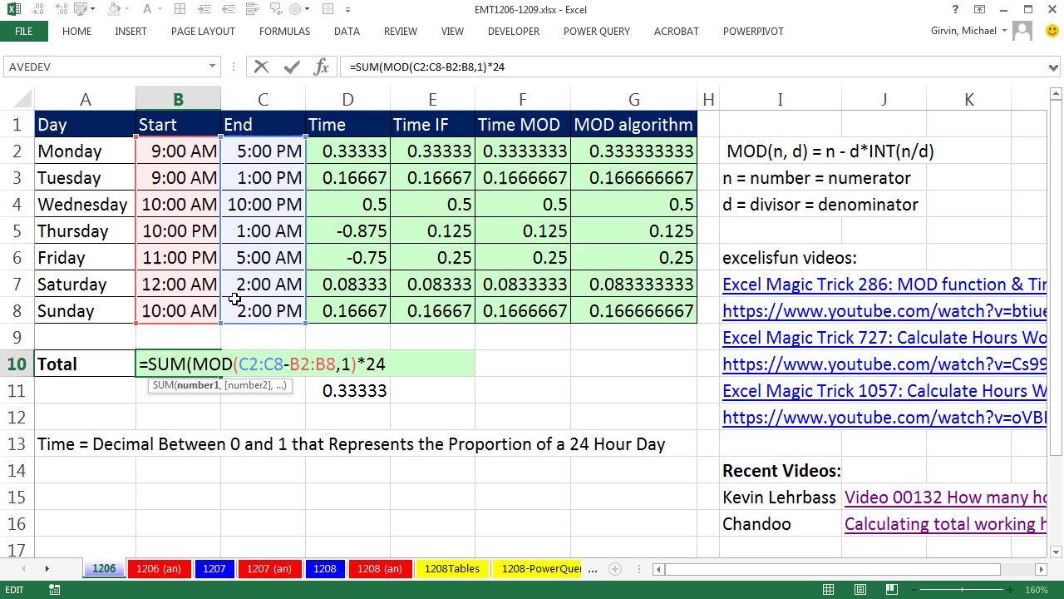
{"action": "key", "text": "BackSpace"}
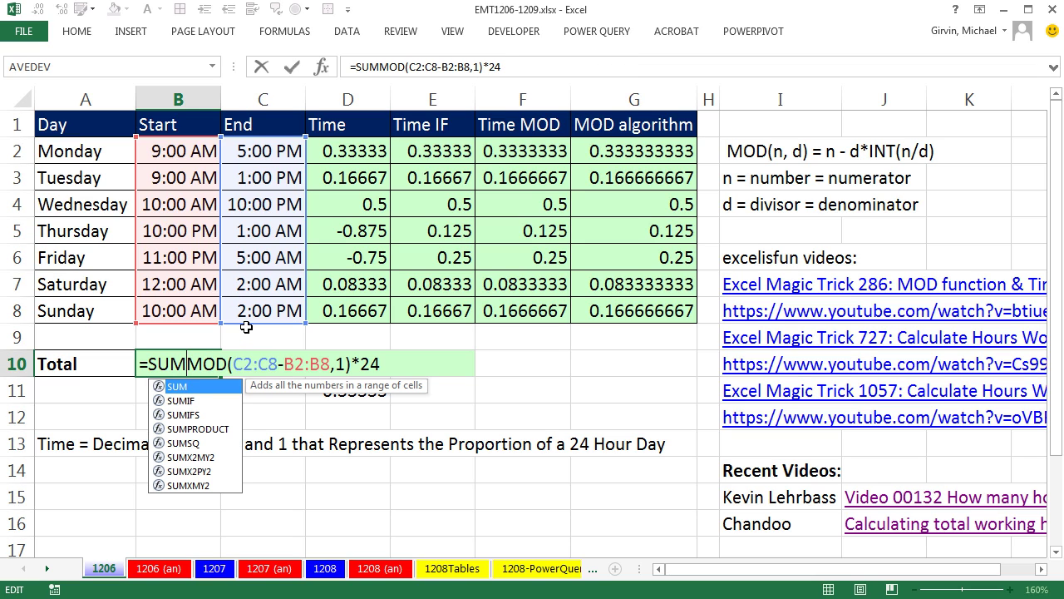
{"action": "type", "text": "p"}
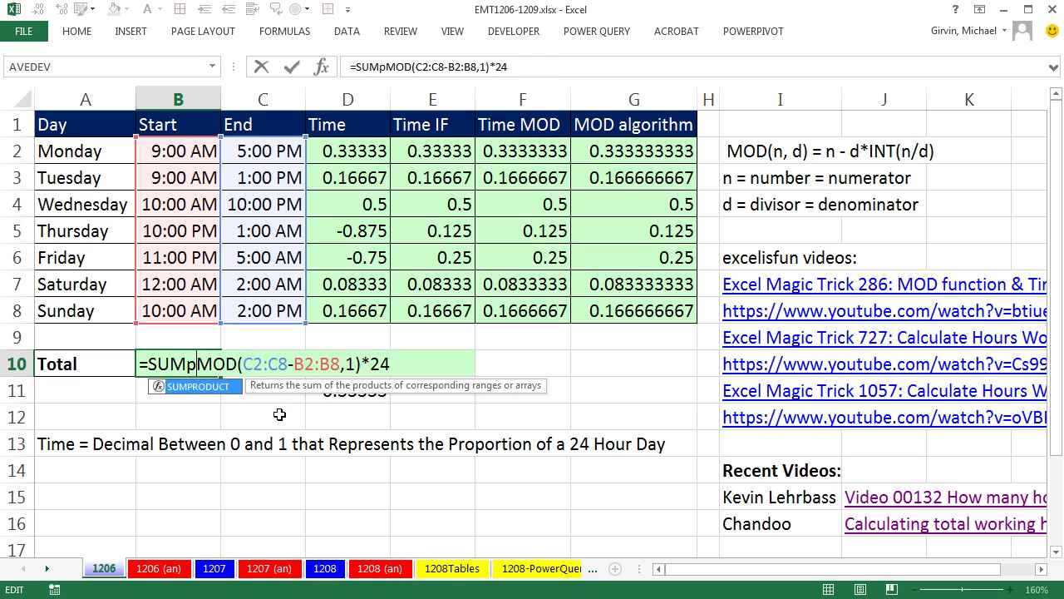
{"action": "key", "text": "Tab"}
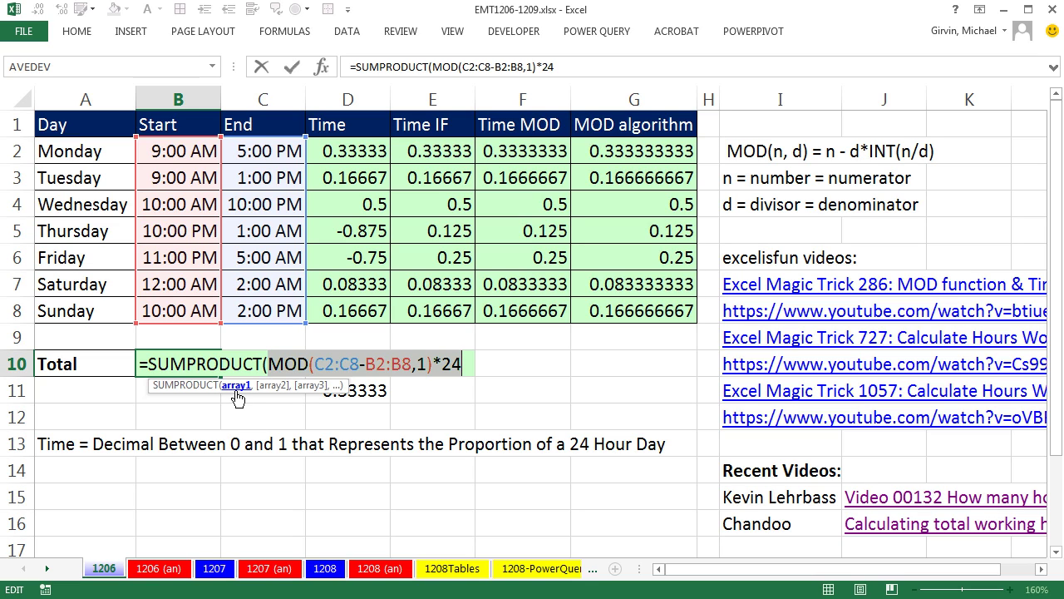
{"action": "left_click", "coordinate": [480, 367]}
{"action": "type", "text": ")"}
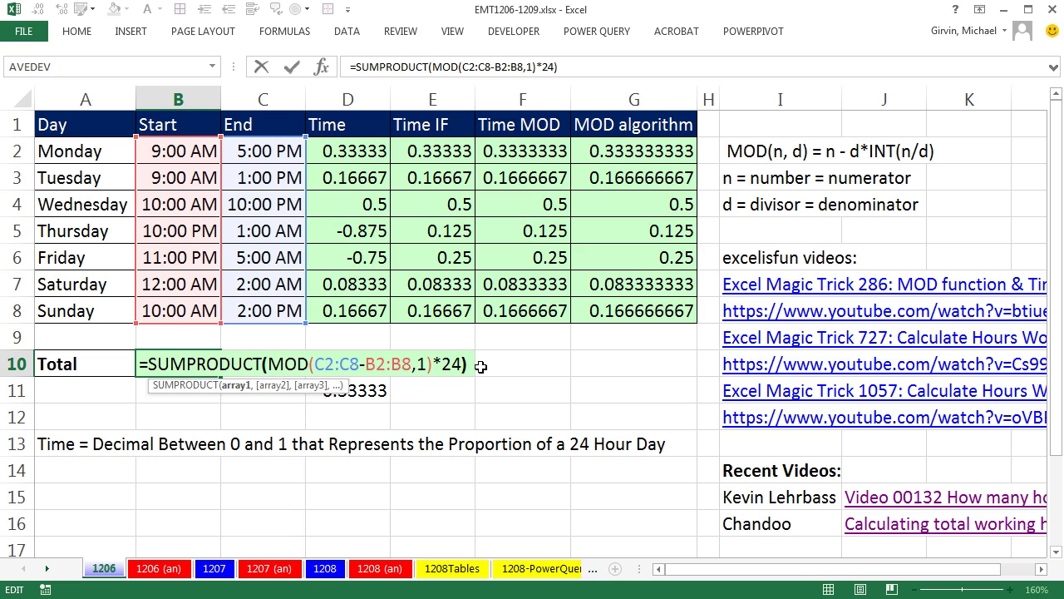
{"action": "key", "text": "Return"}
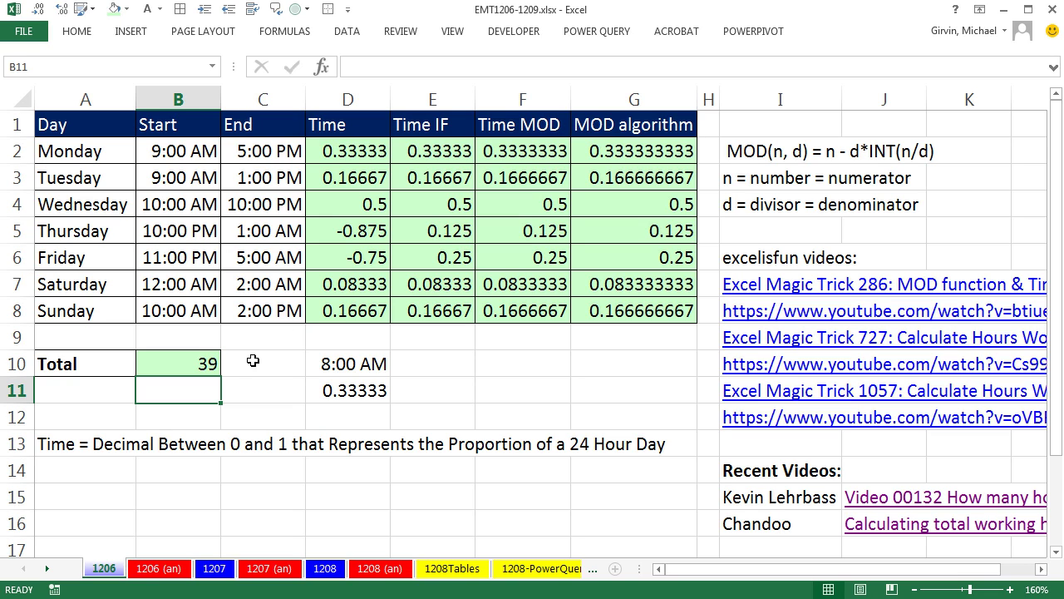
Step: Open the Total formula in B10 and examine the number argument of its MOD function
{"action": "left_click", "coordinate": [212, 365]}
{"action": "key", "text": "F2"}
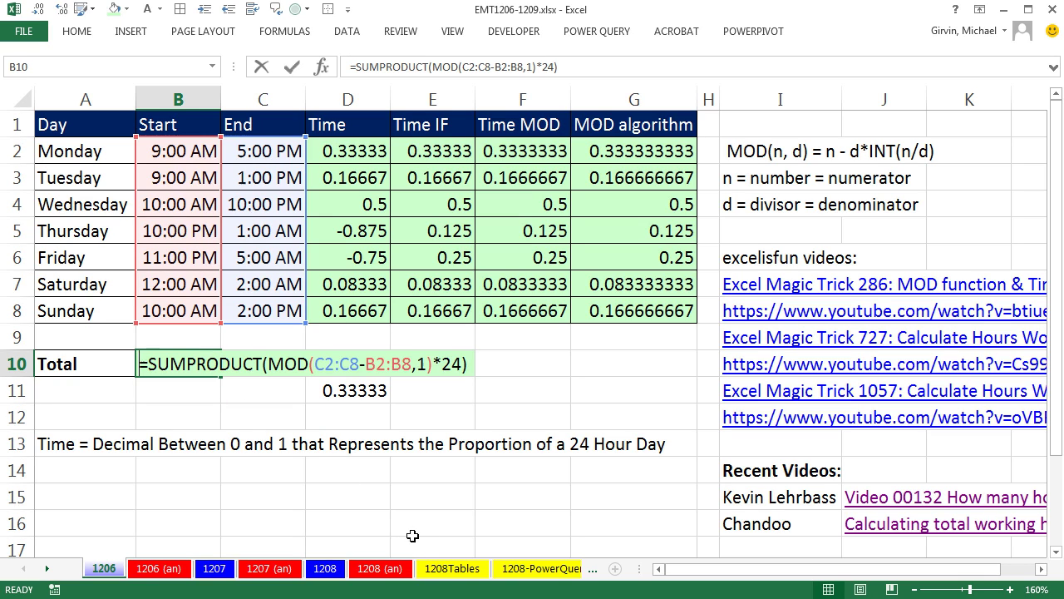
{"action": "left_click", "coordinate": [335, 364]}
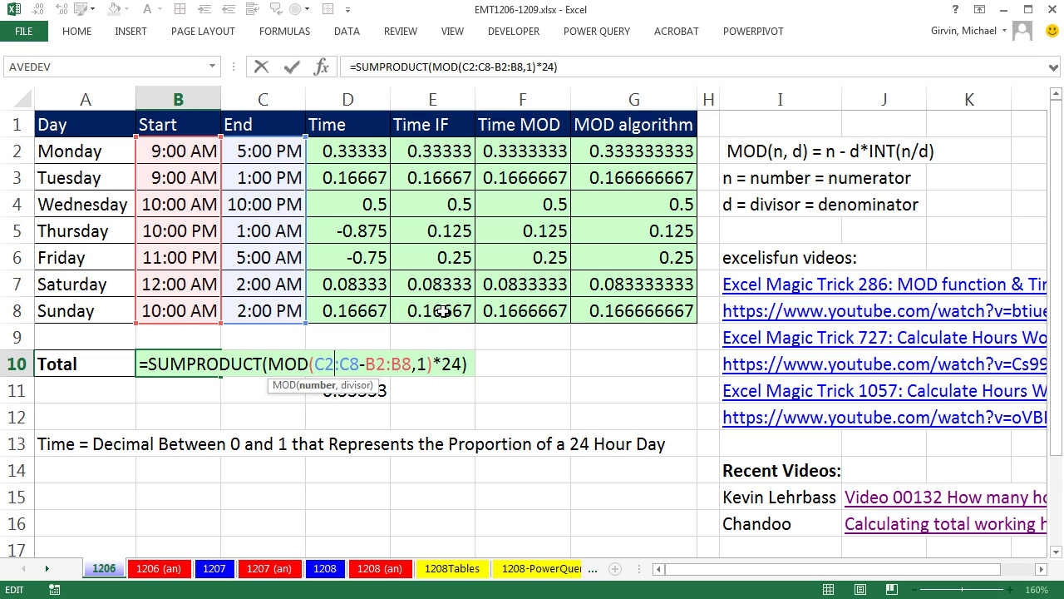